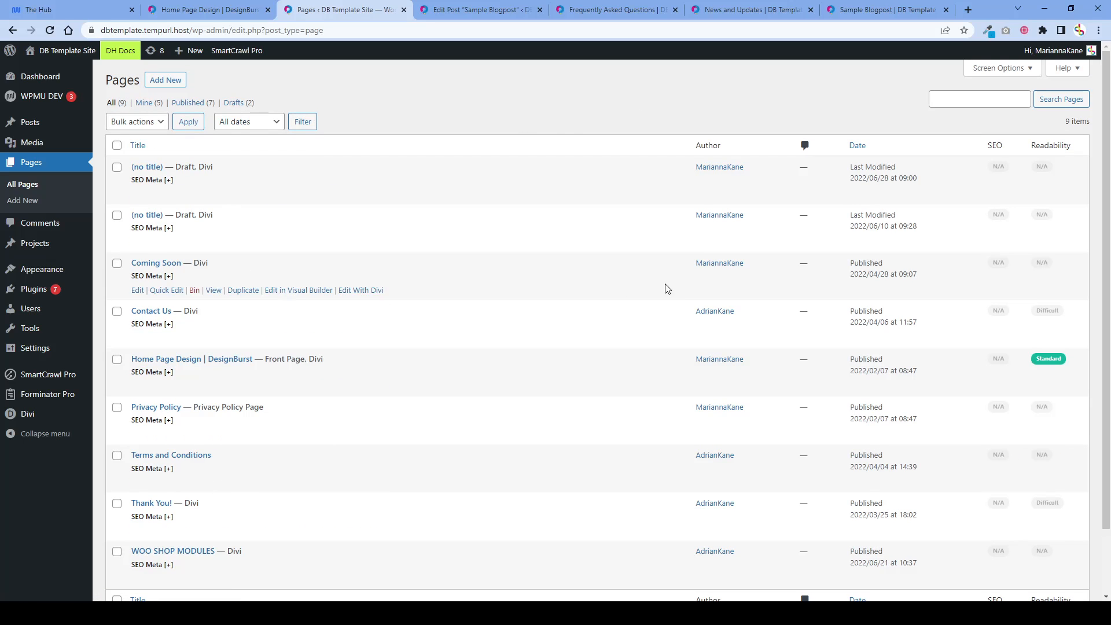
# Look through the full pages list and search it for "cont".
pyautogui.scroll(-2, 915, 463)
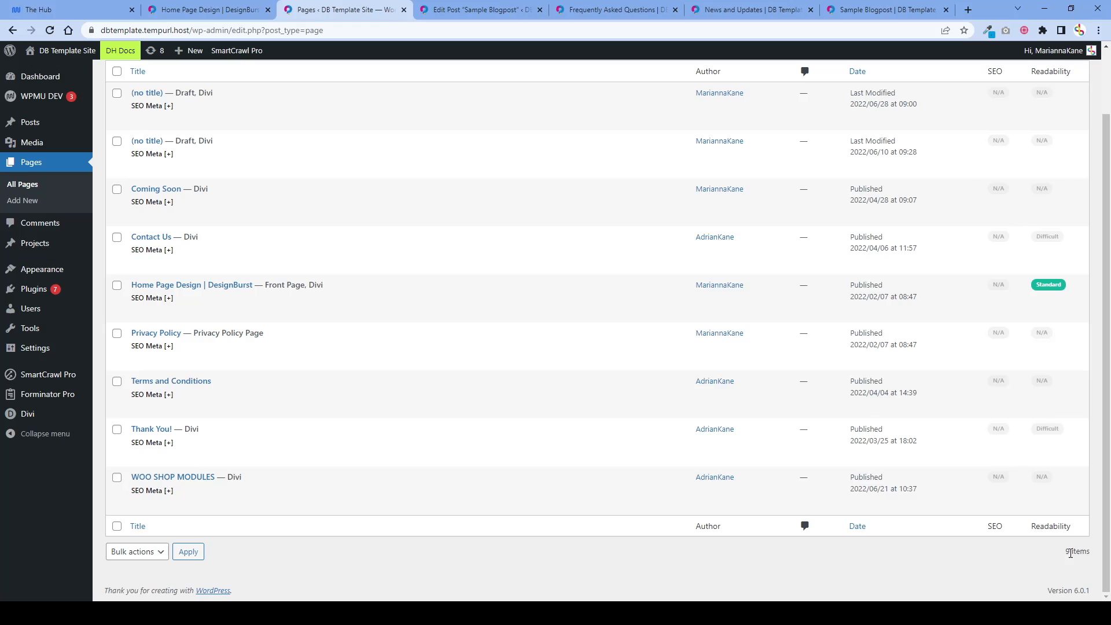
pyautogui.scroll(2, 347, 278)
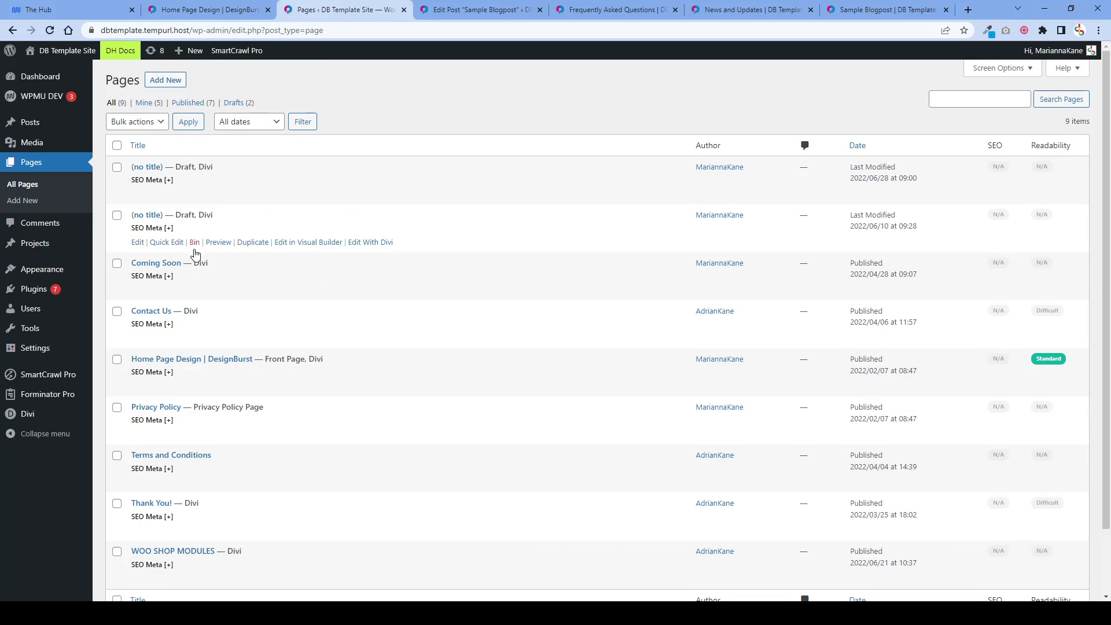
pyautogui.scroll(-2, 207, 475)
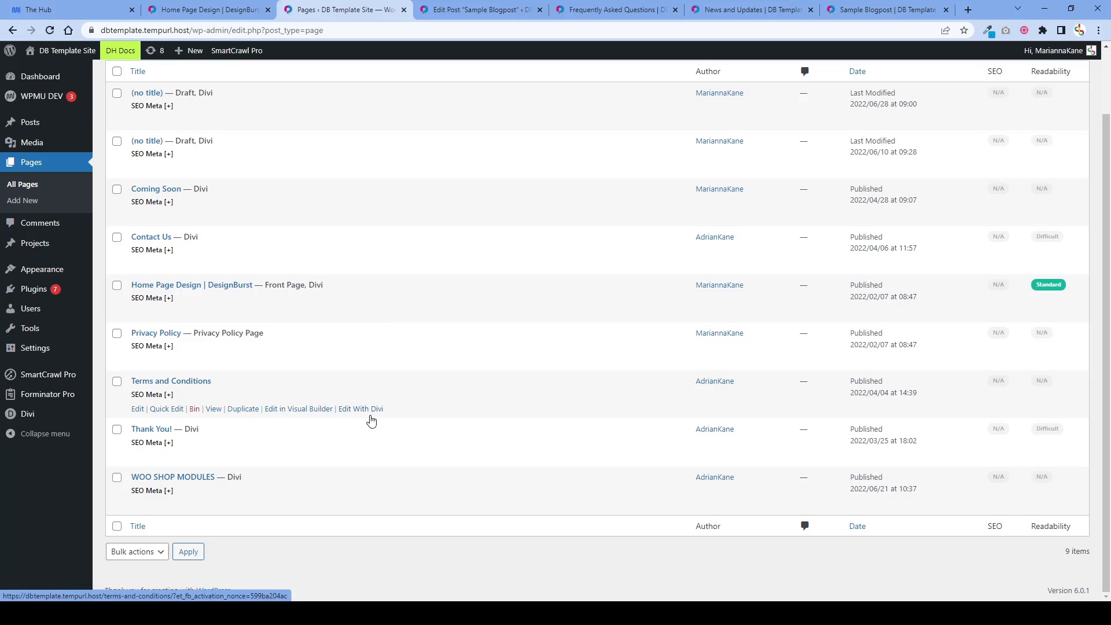
pyautogui.scroll(2, 372, 422)
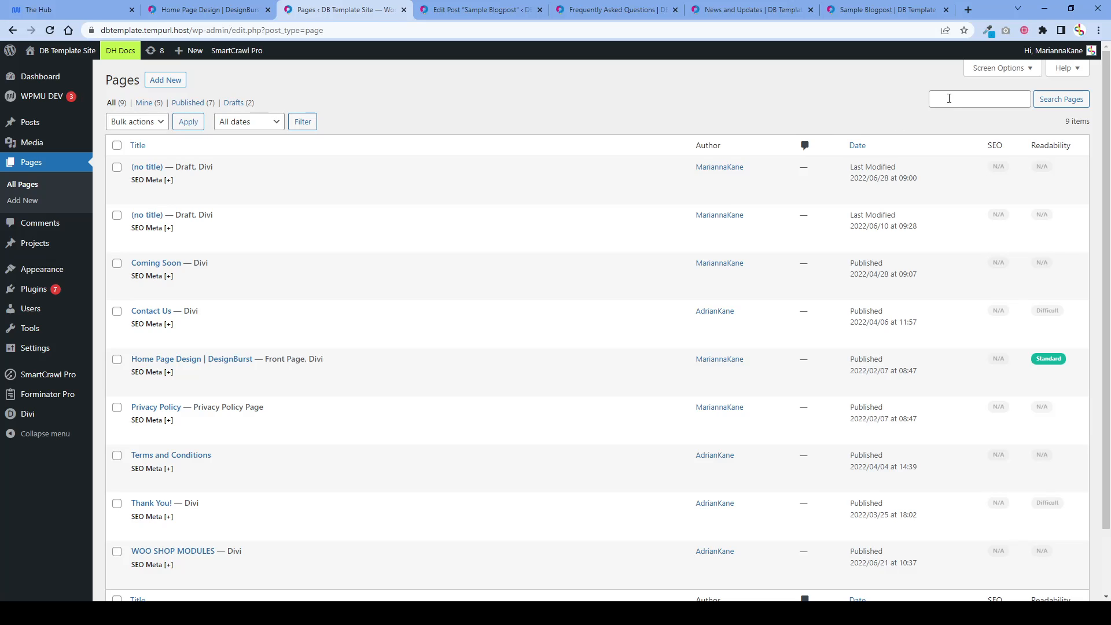
pyautogui.click(949, 99)
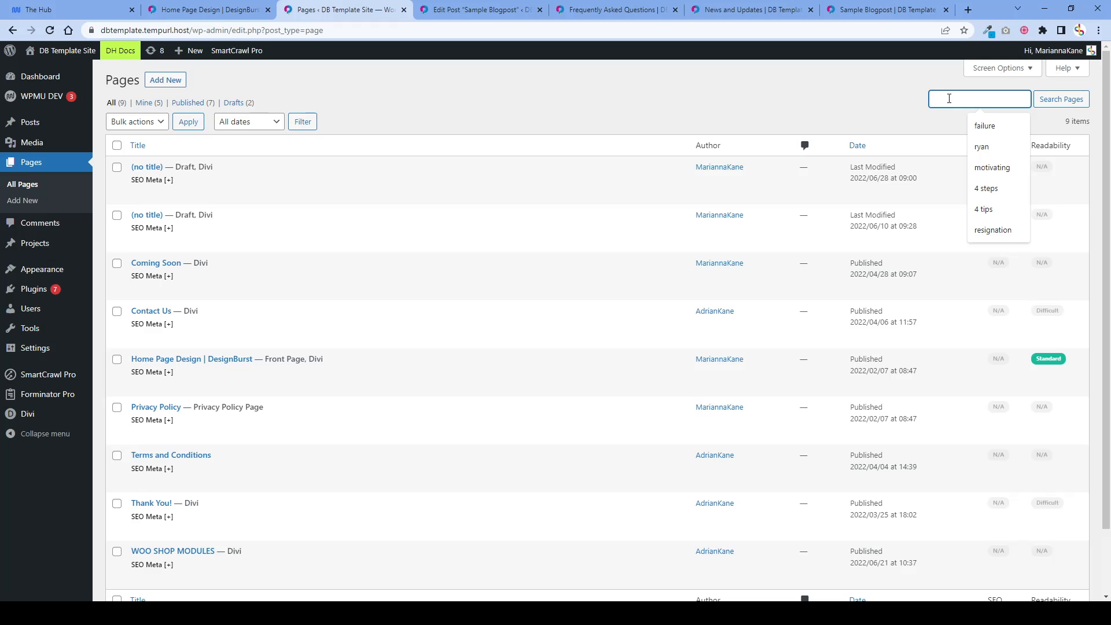
pyautogui.write('cont')
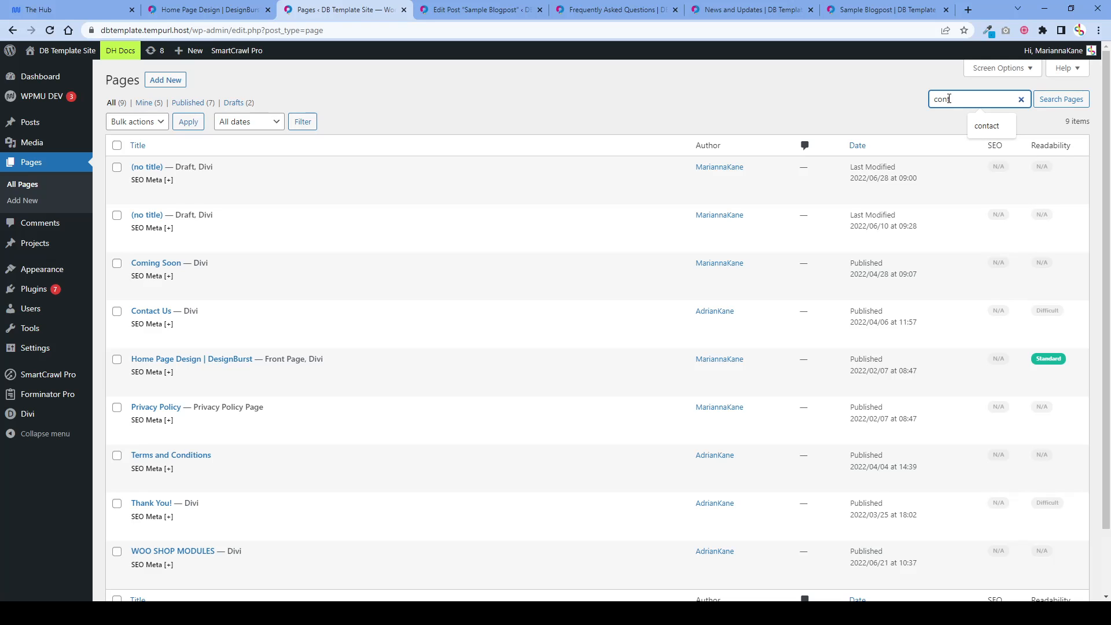
pyautogui.press('Return')
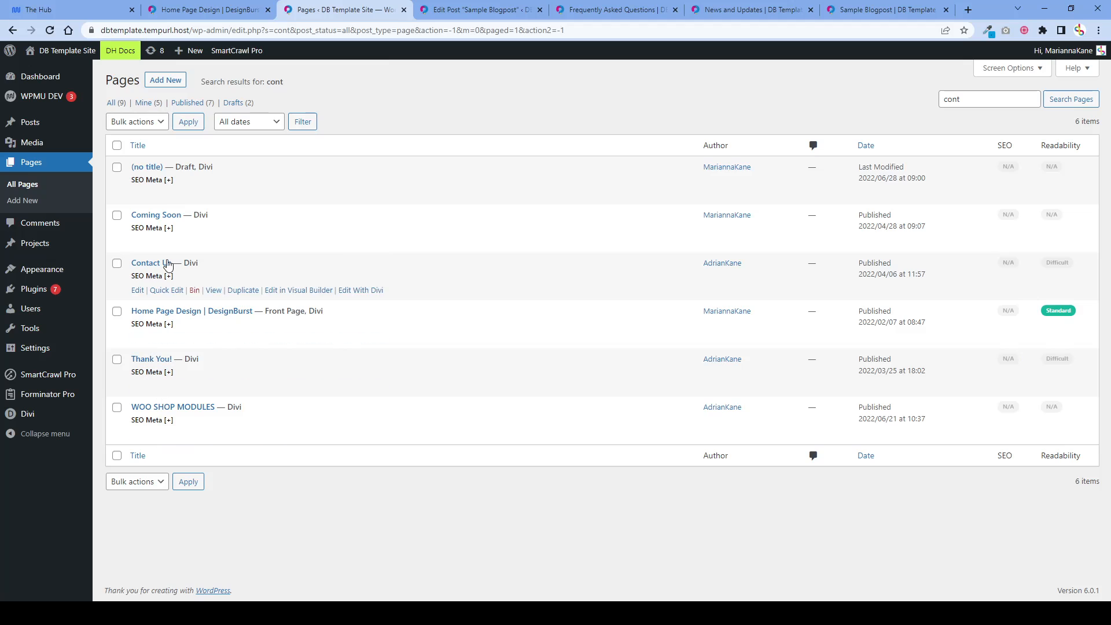
# Refine the page search to "contact" and clear it again to list all pages.
pyautogui.click(968, 100)
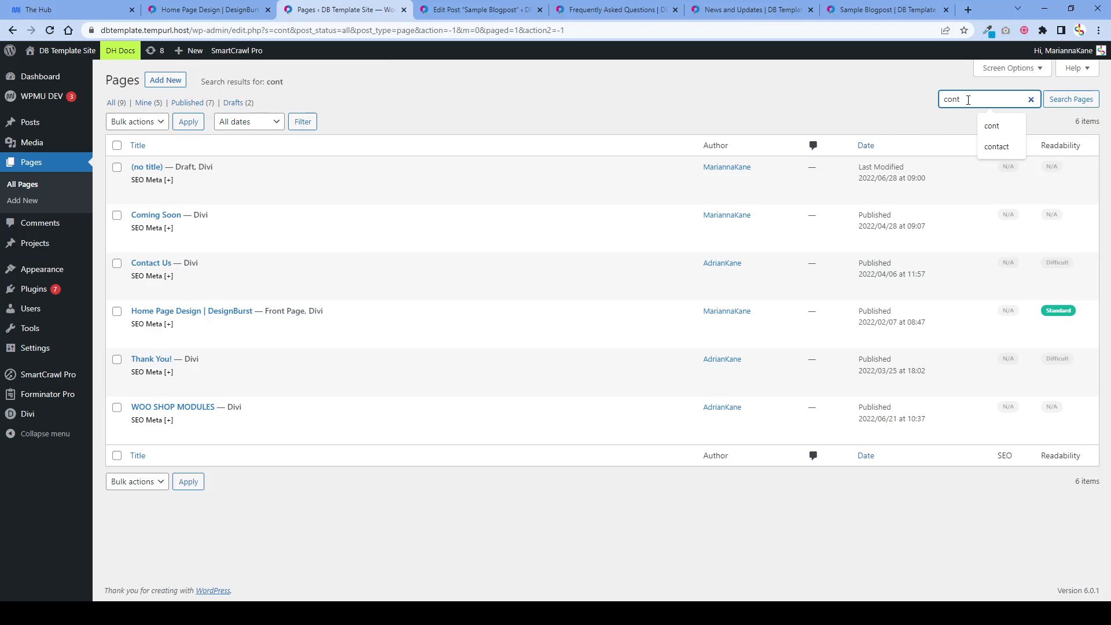
pyautogui.write('act')
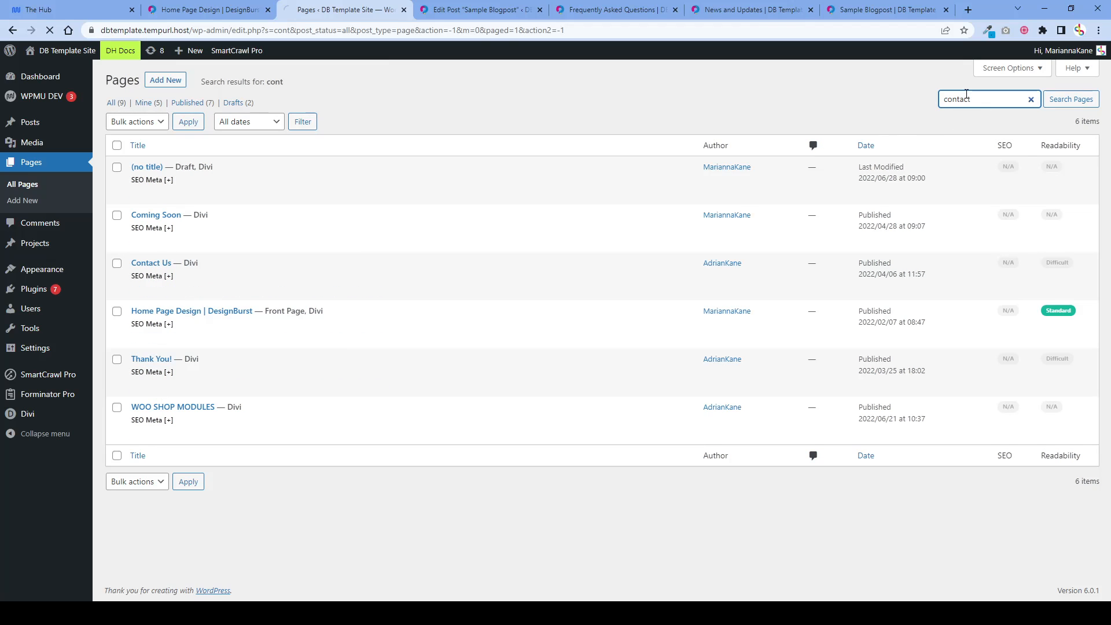
pyautogui.press('Return')
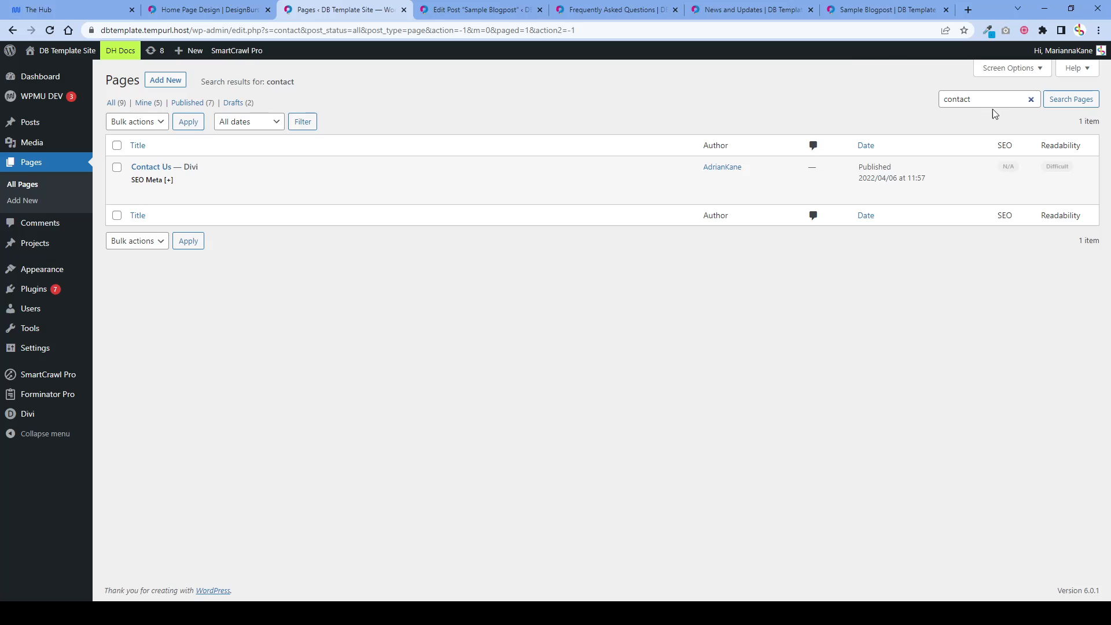
pyautogui.click(1032, 100)
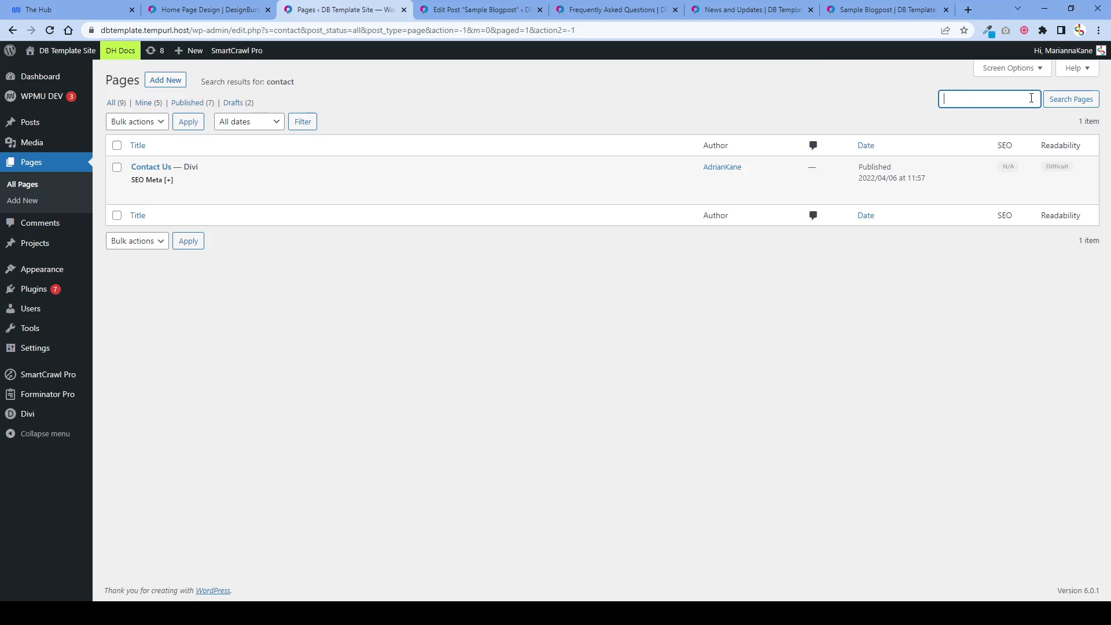
pyautogui.press('Return')
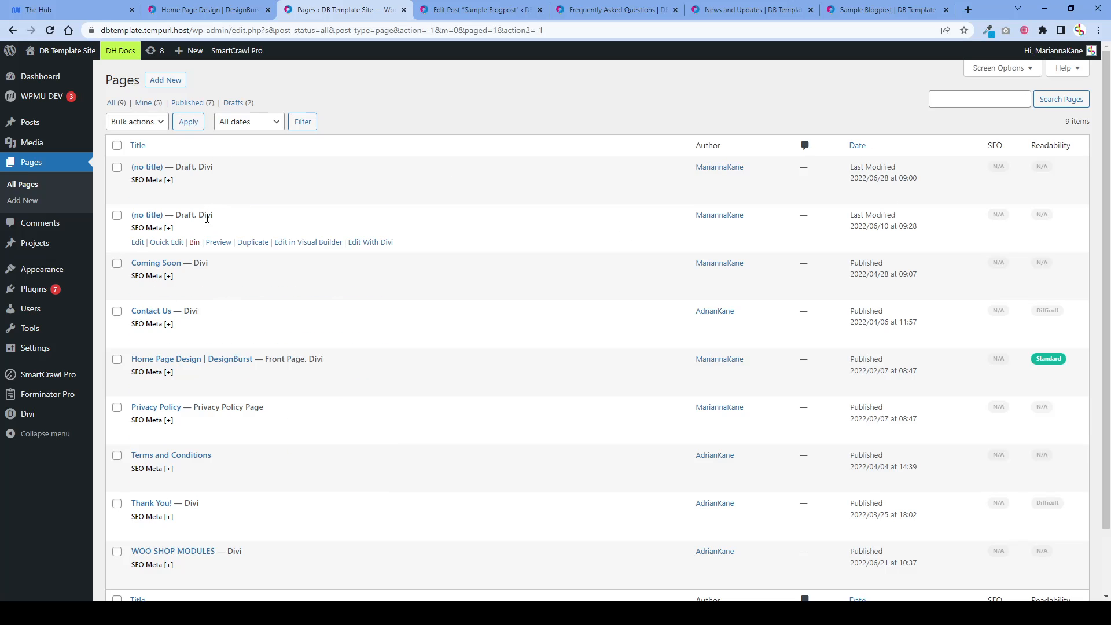
# Review the Quick Edit author, meta description and focus keyword fields of the first untitled draft, and close it without saving.
pyautogui.click(170, 195)
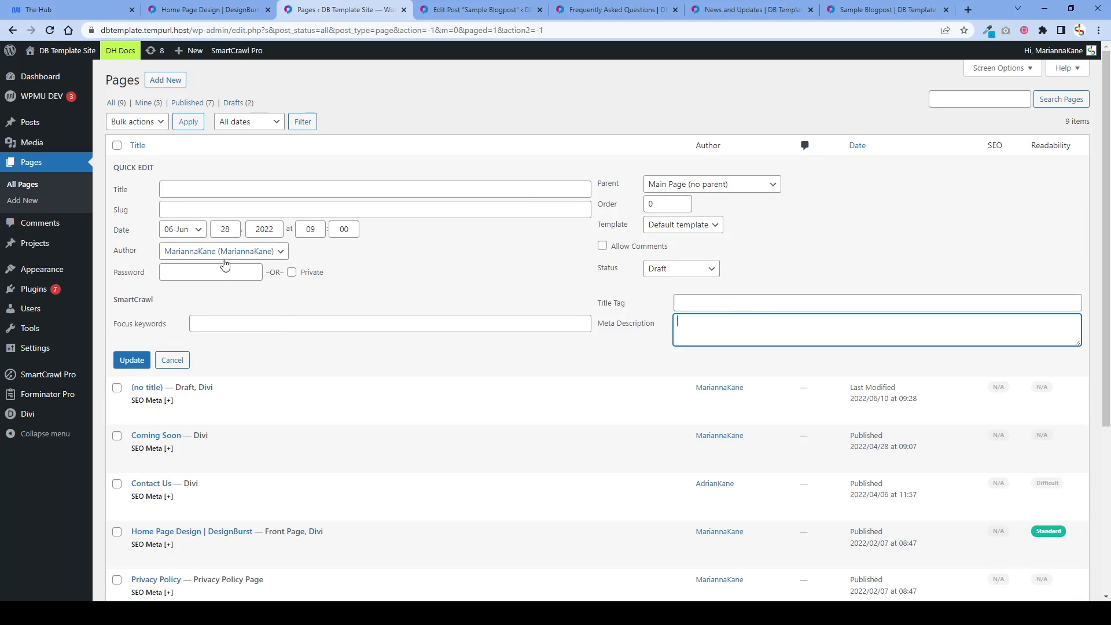
pyautogui.click(240, 253)
pyautogui.click(431, 278)
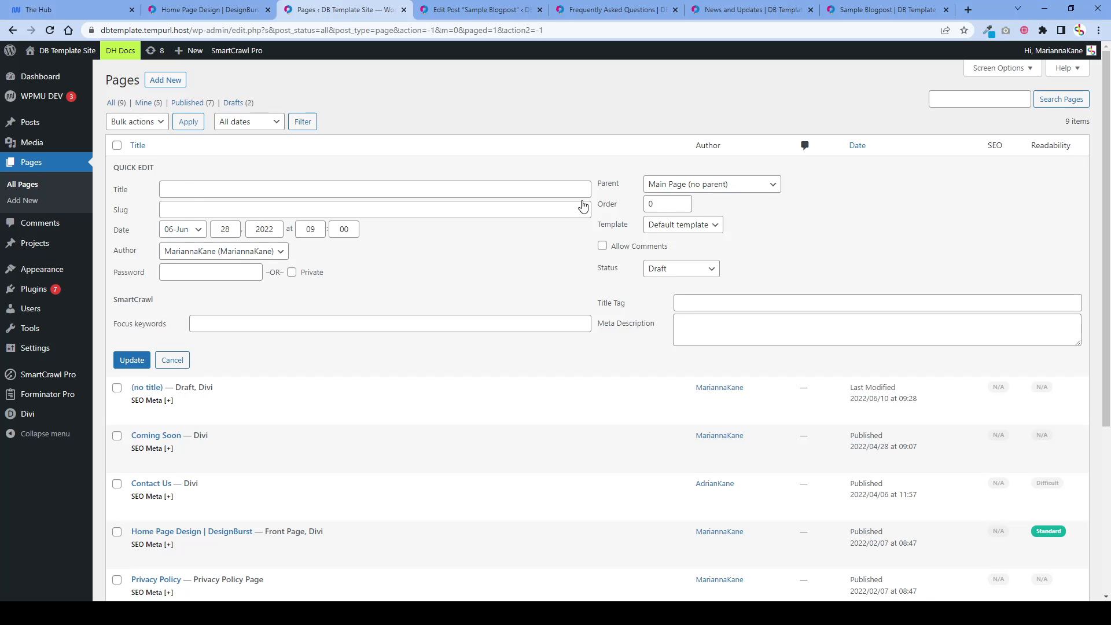
pyautogui.click(695, 330)
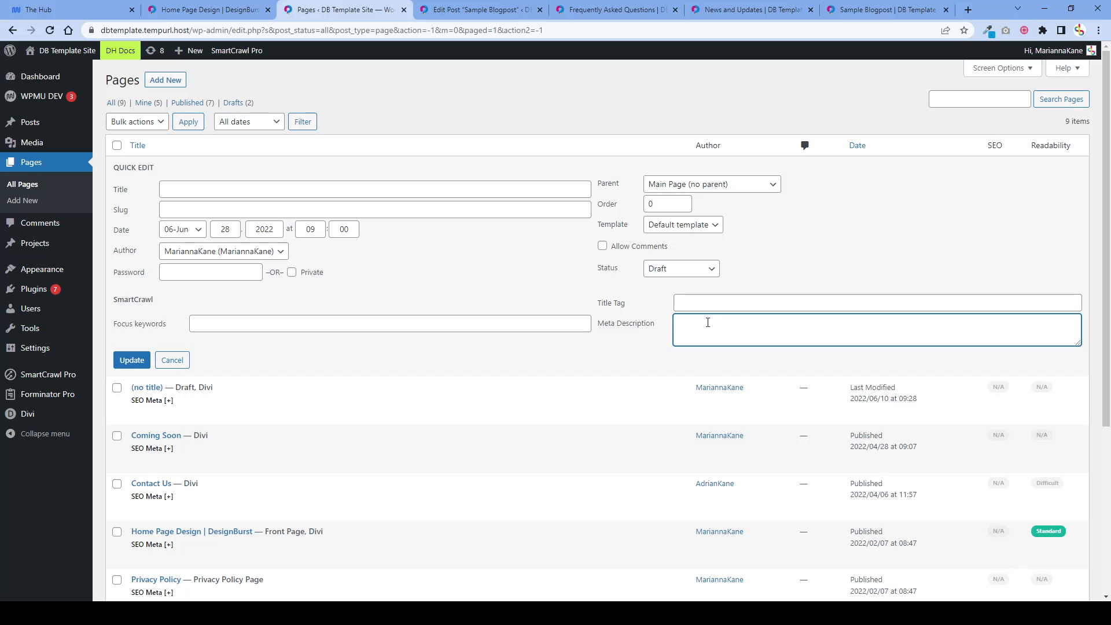
pyautogui.click(248, 327)
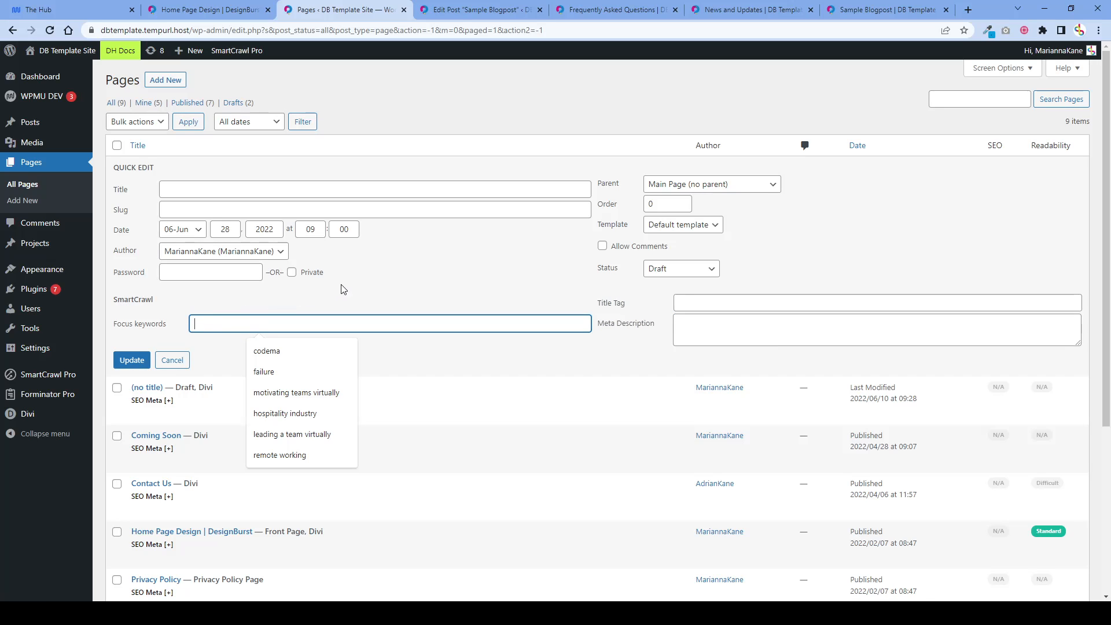
pyautogui.click(555, 278)
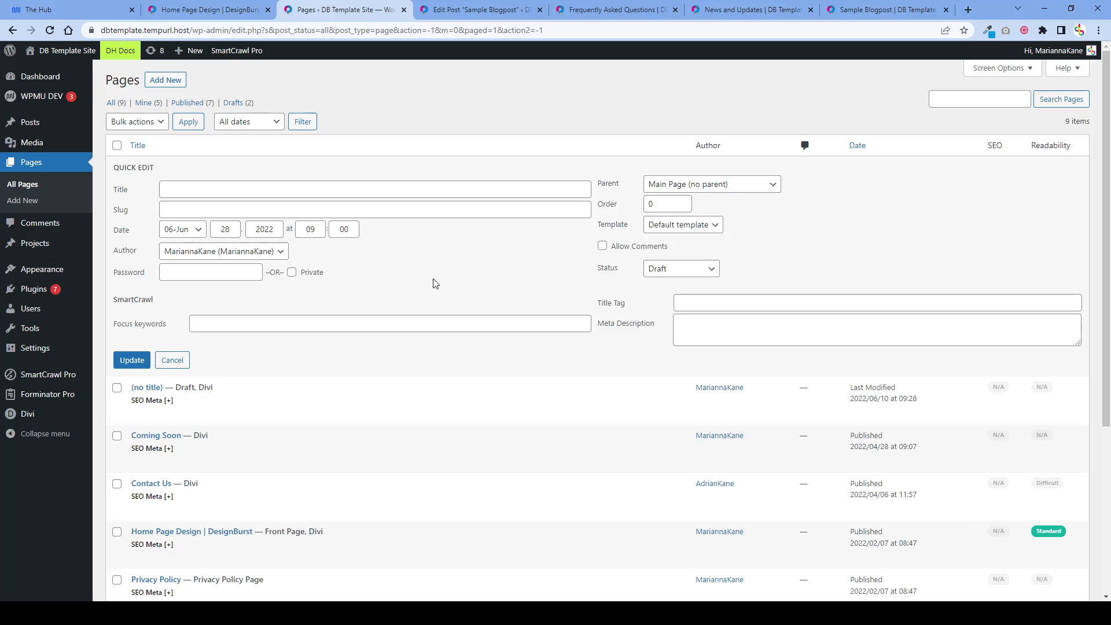
pyautogui.click(172, 360)
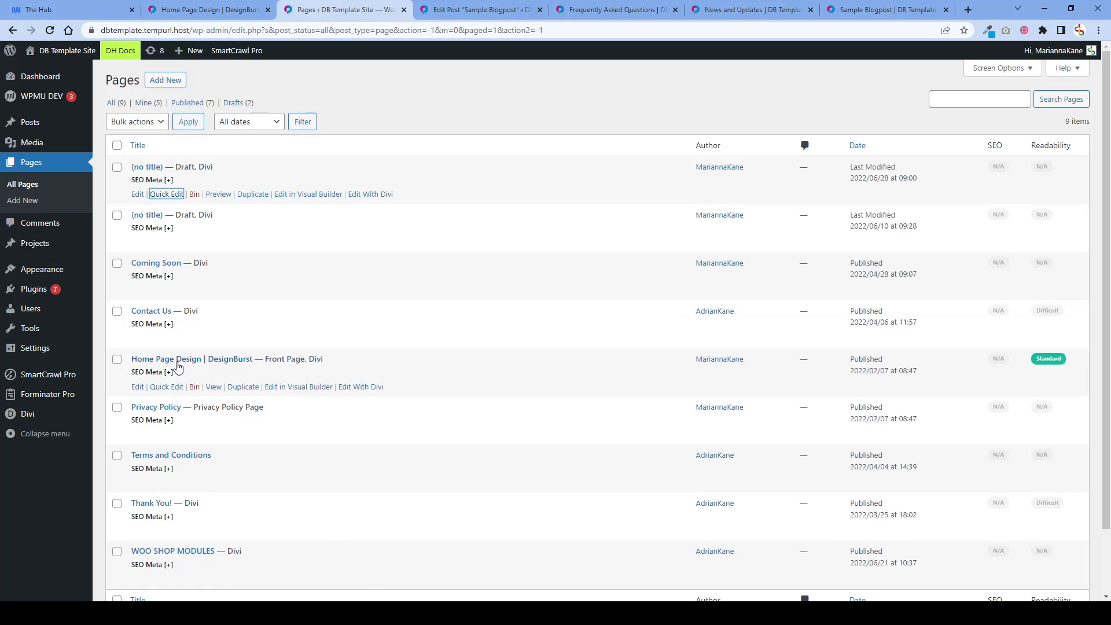
# Open the Contact Us page from the pages list for editing.
pyautogui.scroll(-2, 307, 341)
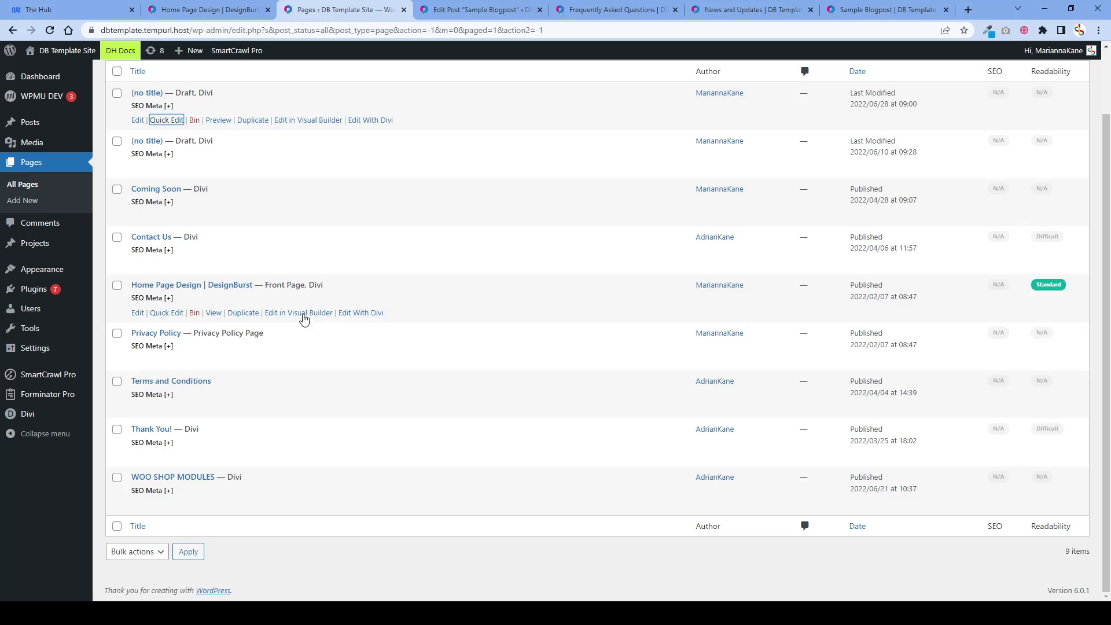
pyautogui.scroll(1, 258, 245)
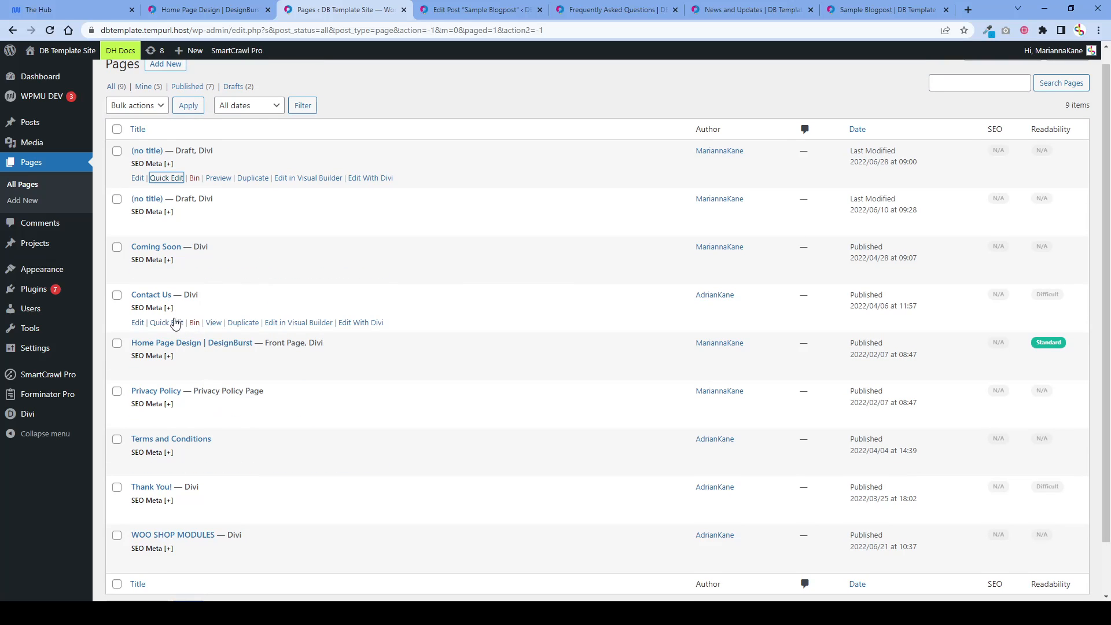
pyautogui.click(138, 323)
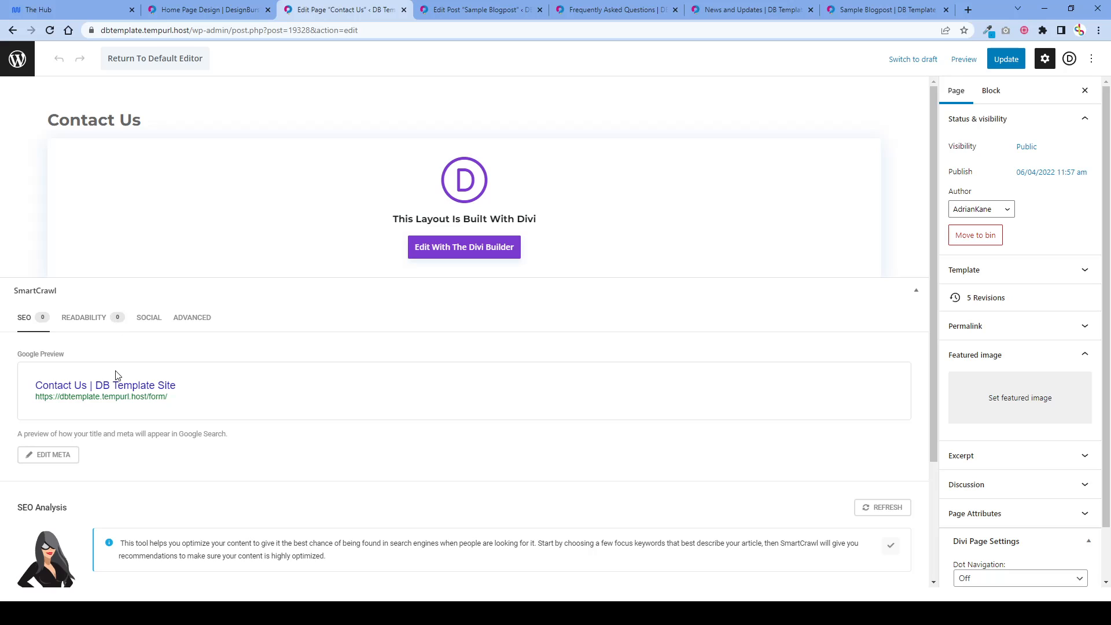
# Review the Google preview, focus keyword field and readability section in the page's SmartCrawl settings.
pyautogui.scroll(-1, 116, 373)
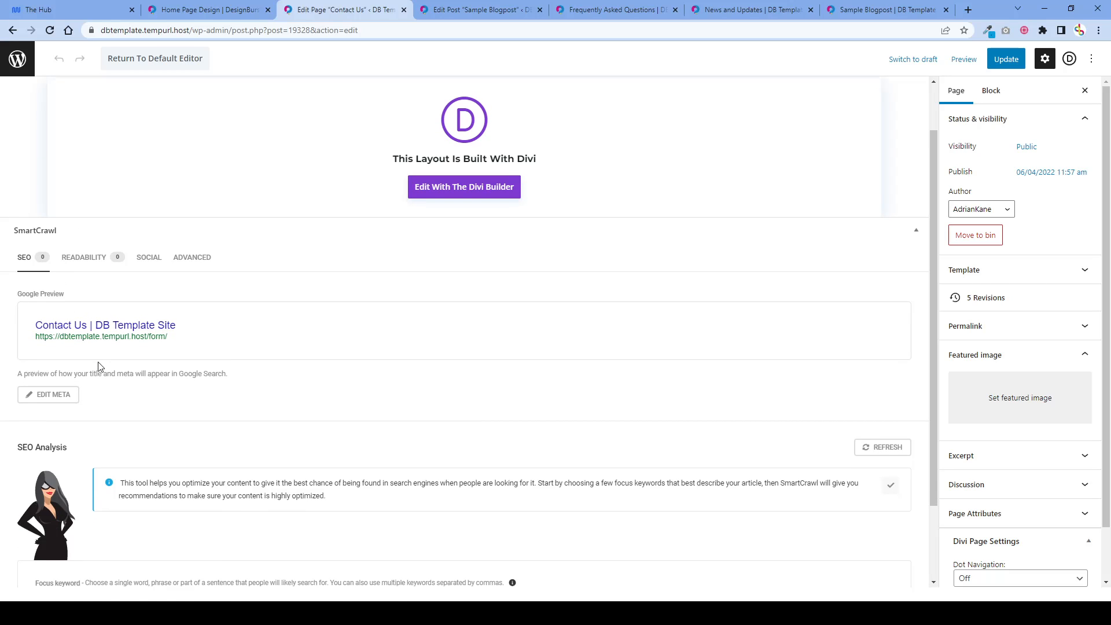
pyautogui.scroll(-2, 100, 369)
pyautogui.click(87, 505)
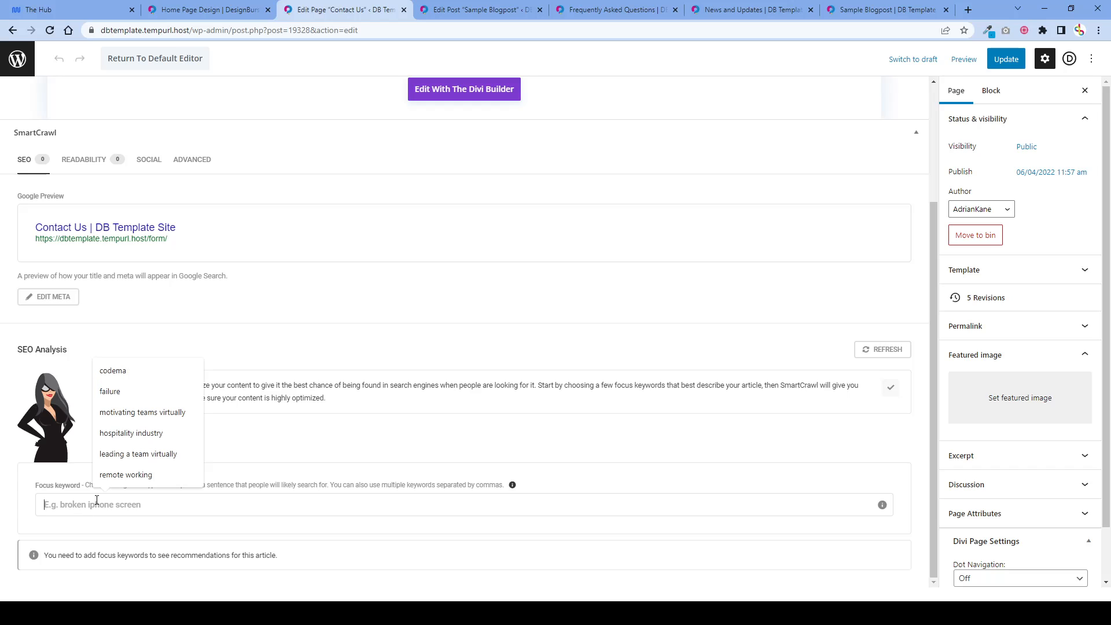
pyautogui.click(120, 535)
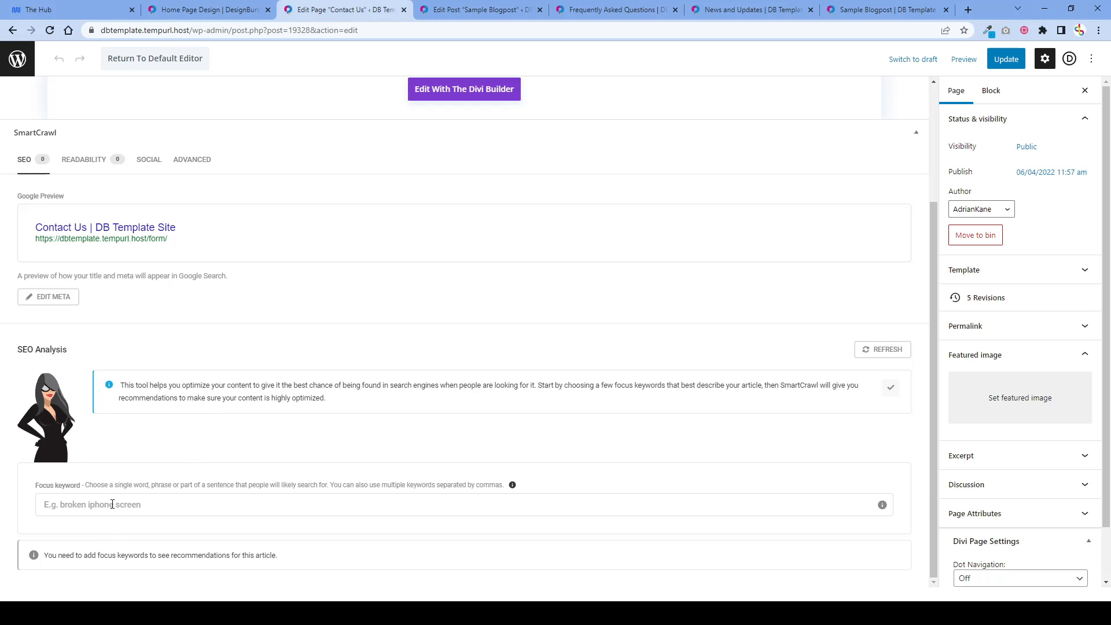
pyautogui.click(87, 161)
pyautogui.click(29, 305)
# Review the visibility, publish date and author options of the Contact Us page without changing them.
pyautogui.click(1028, 153)
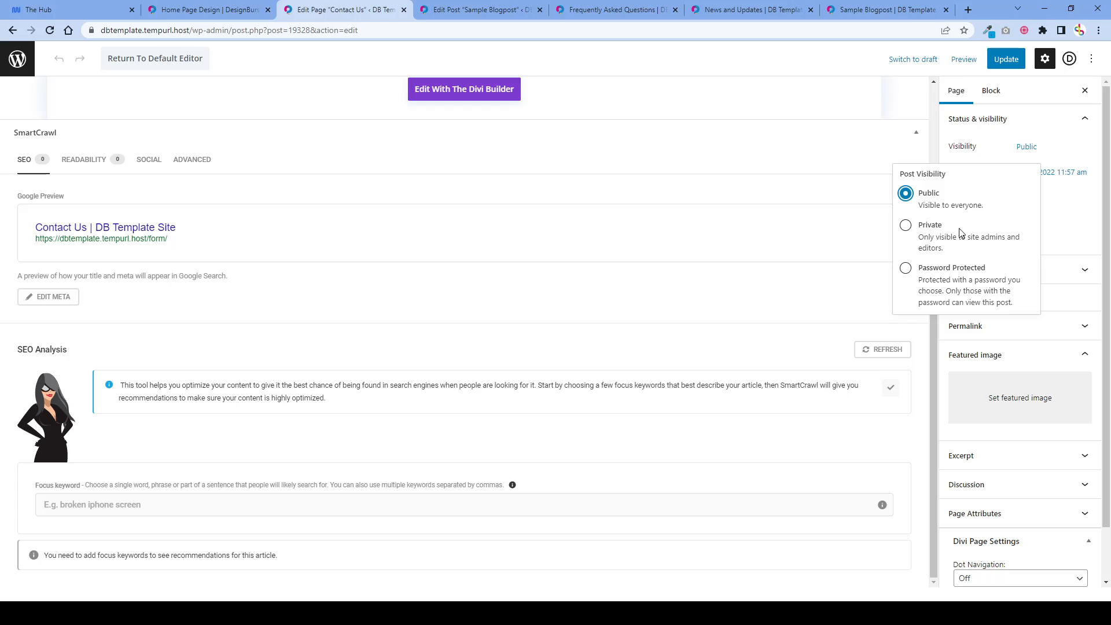
pyautogui.click(1027, 147)
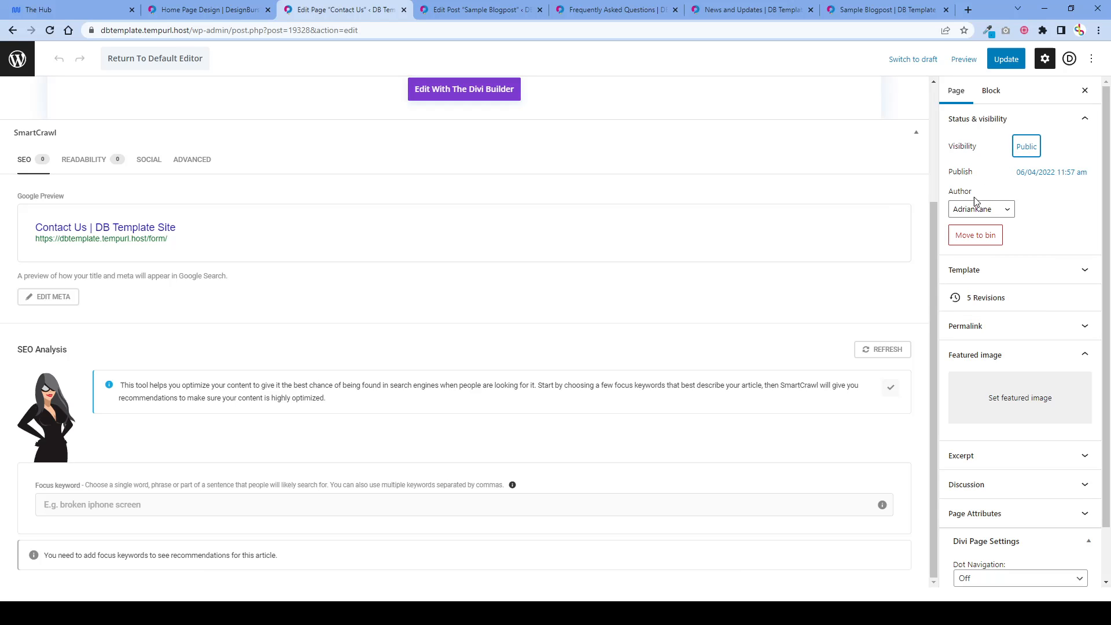
pyautogui.click(1044, 180)
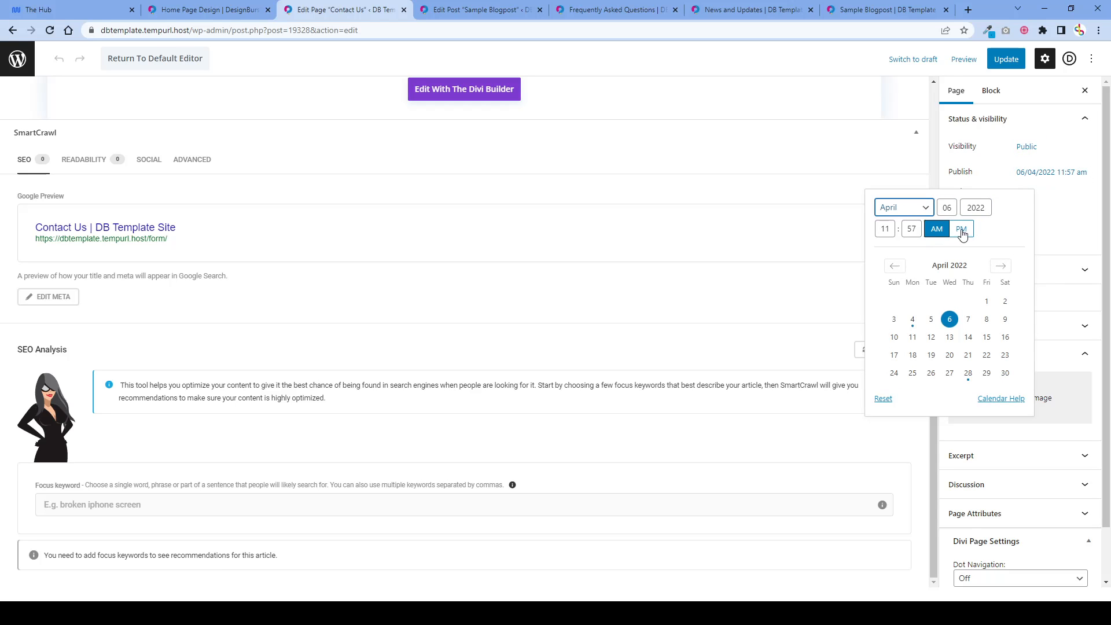
pyautogui.click(1070, 178)
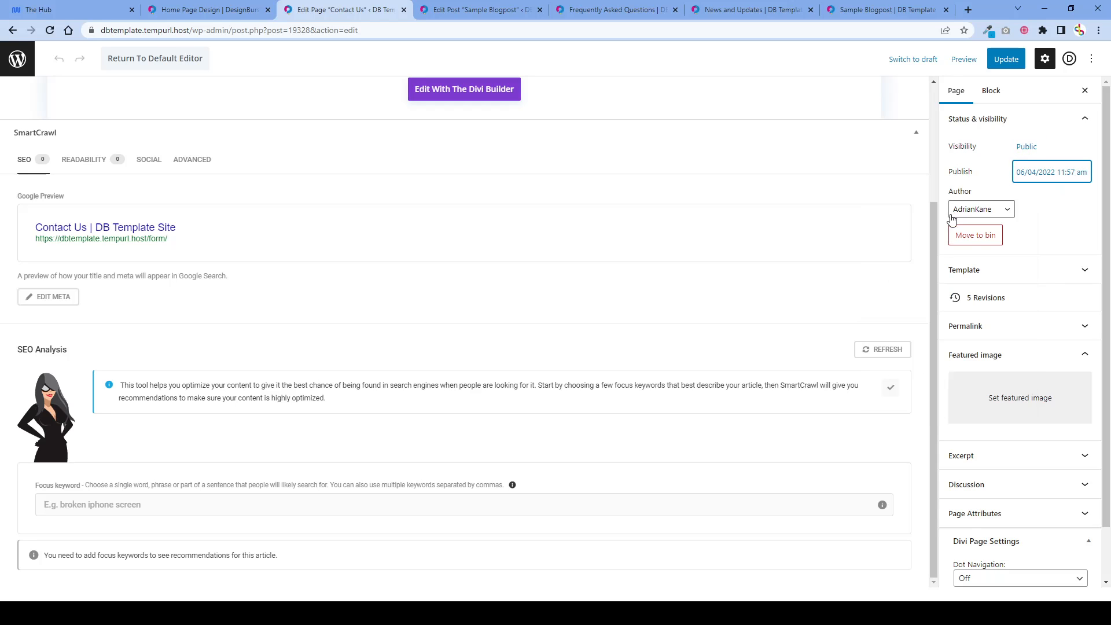
pyautogui.click(1053, 180)
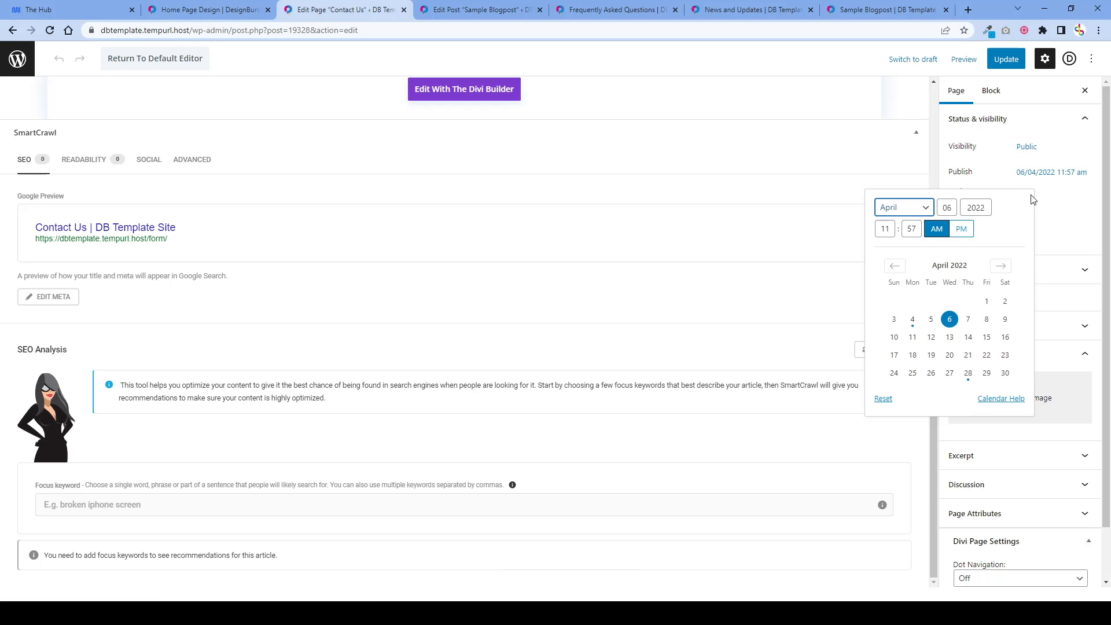
pyautogui.click(1059, 193)
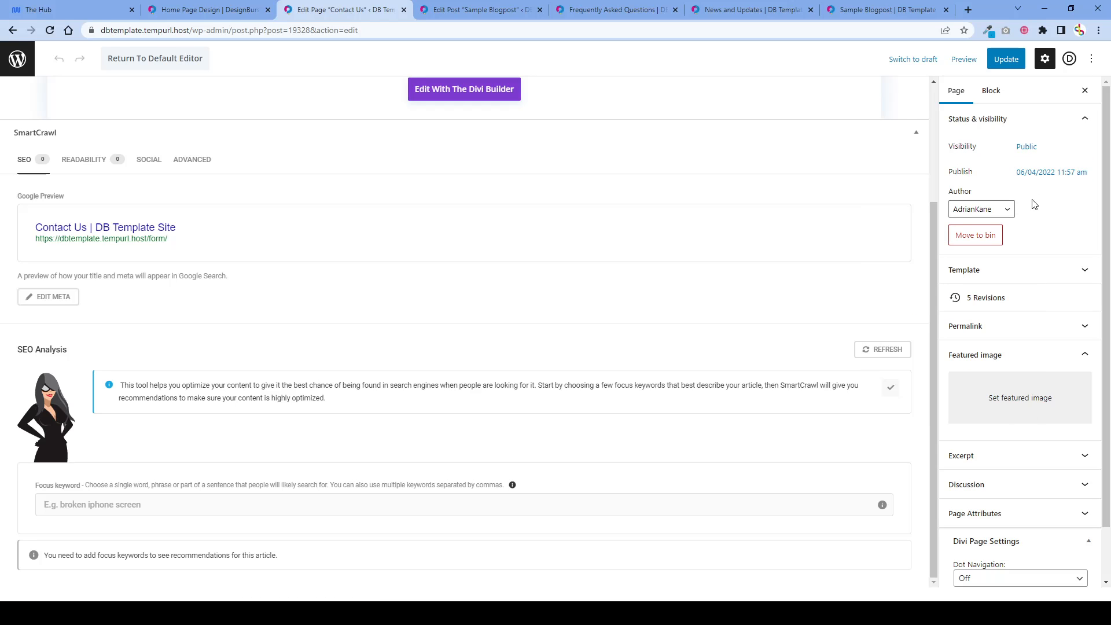
pyautogui.click(993, 210)
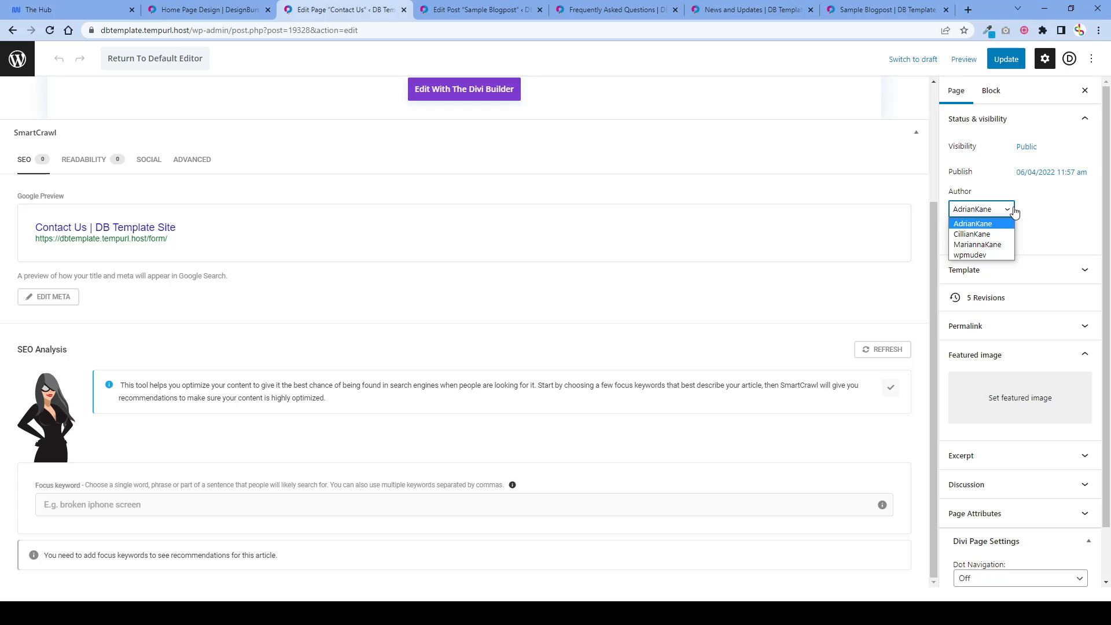
pyautogui.click(1038, 210)
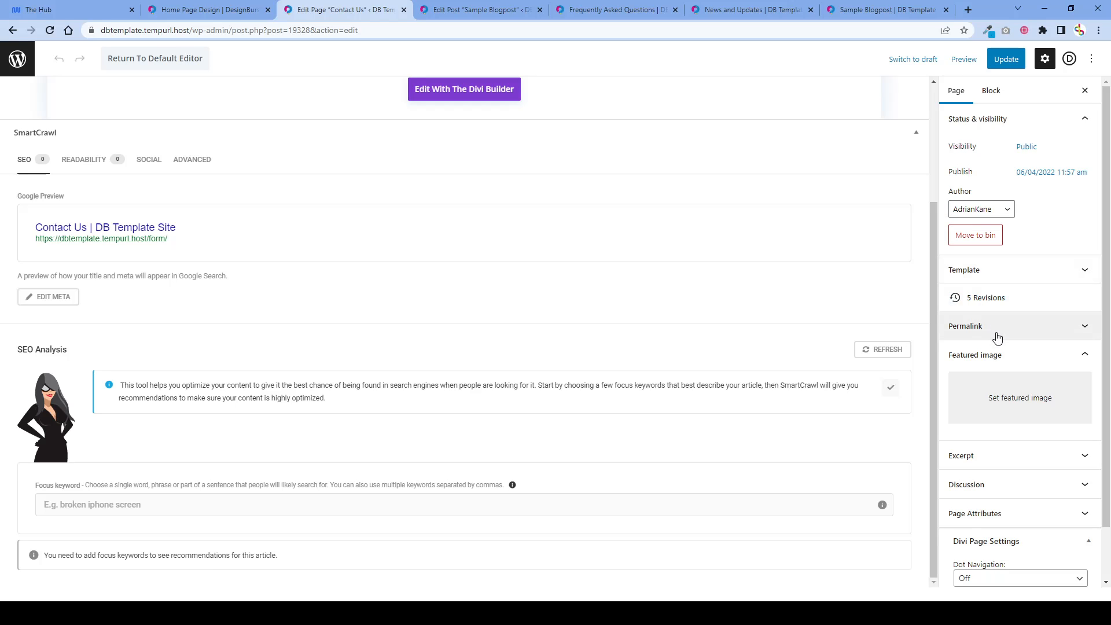
# Check the page's template options and expand its permalink settings.
pyautogui.click(1007, 273)
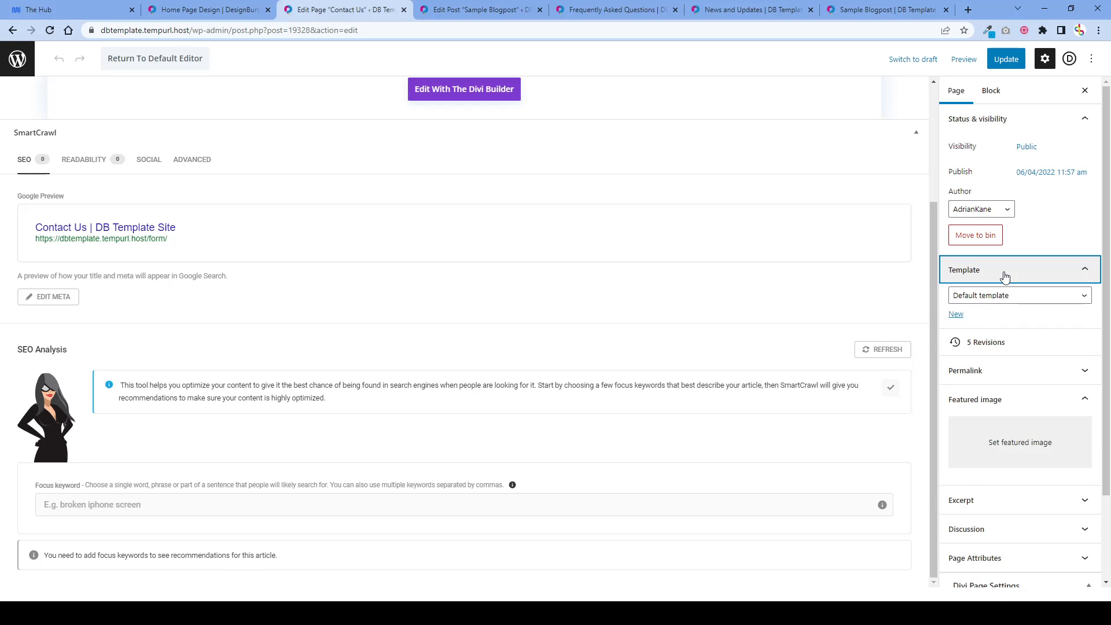
pyautogui.click(1004, 277)
pyautogui.click(1004, 277)
pyautogui.click(1007, 273)
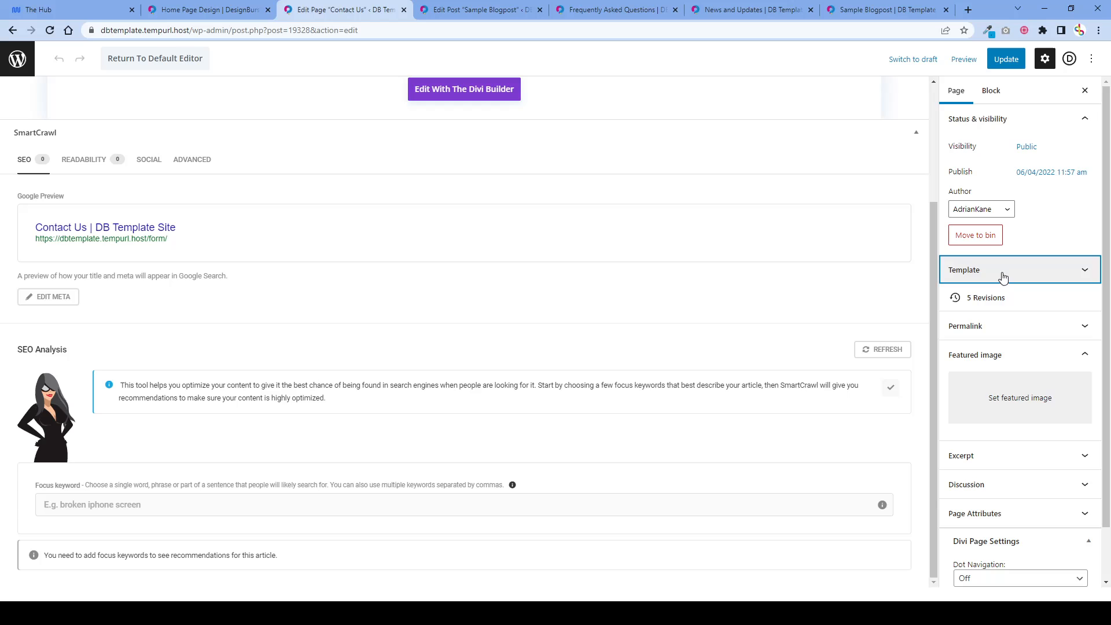
pyautogui.click(989, 329)
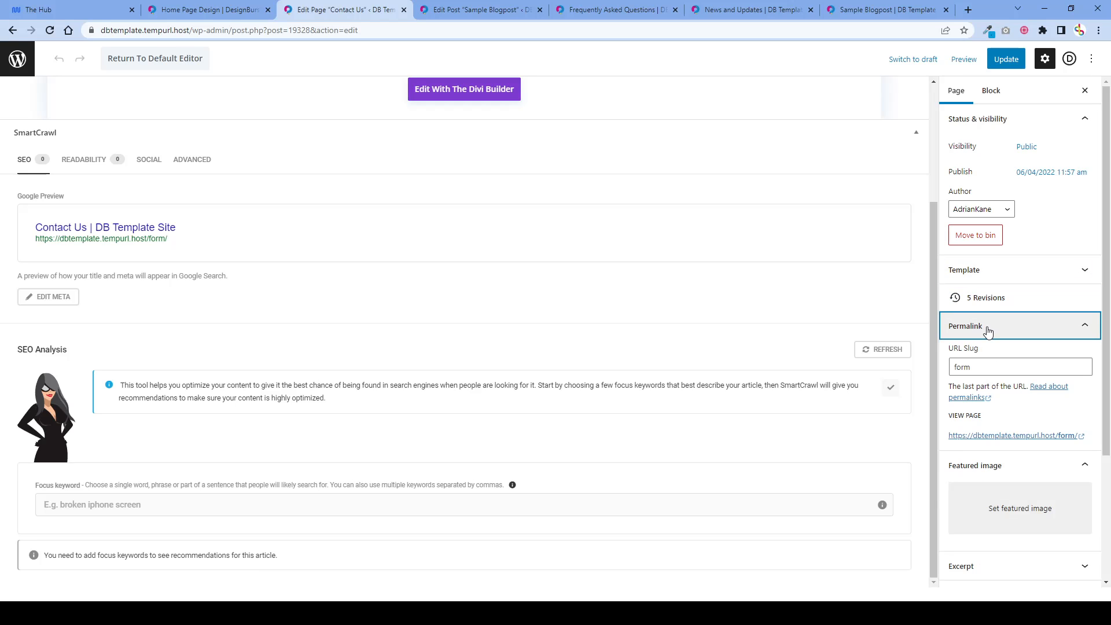
# Collapse the permalink settings and set cropped-cropped-DB-Training-Icon-2.png from the media library as the page's featured image.
pyautogui.moveTo(989, 367); pyautogui.dragTo(936, 368)
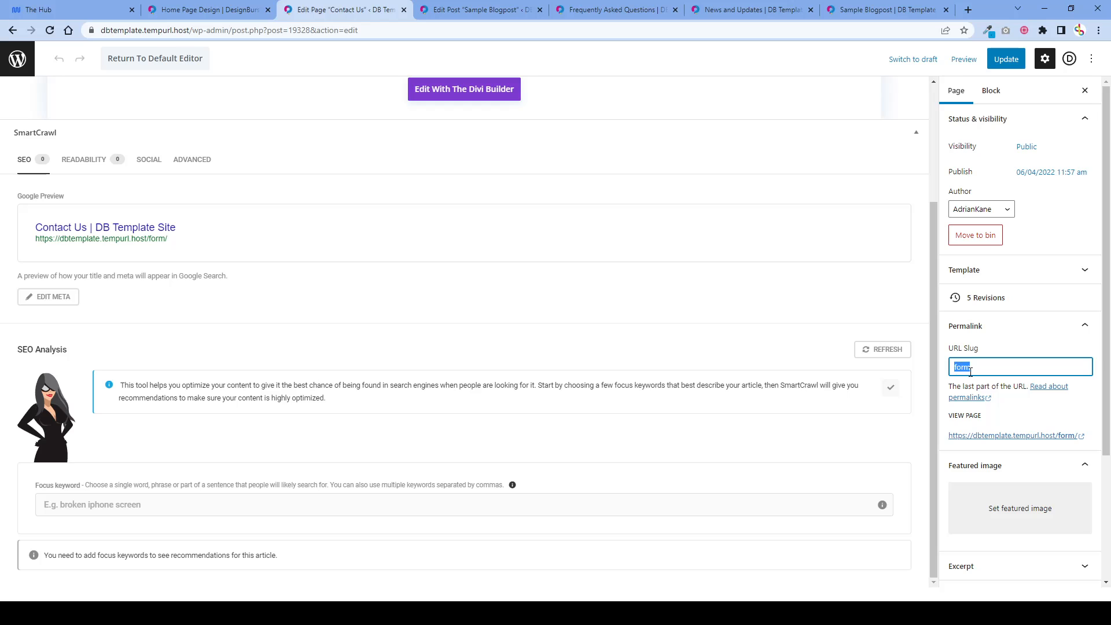
pyautogui.click(1015, 329)
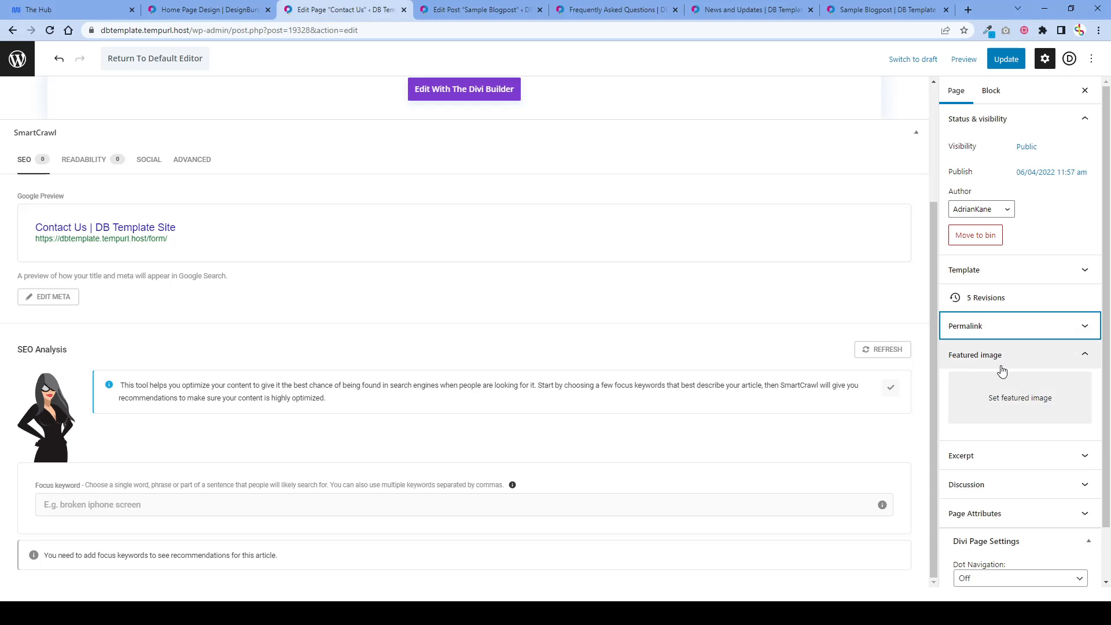
pyautogui.click(997, 404)
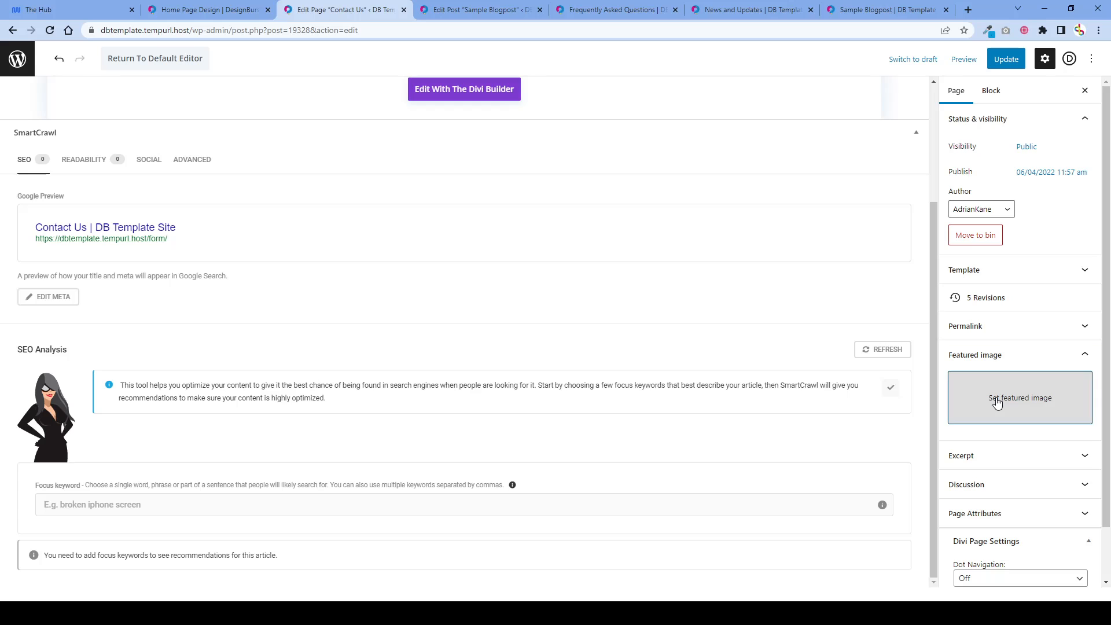
pyautogui.click(335, 191)
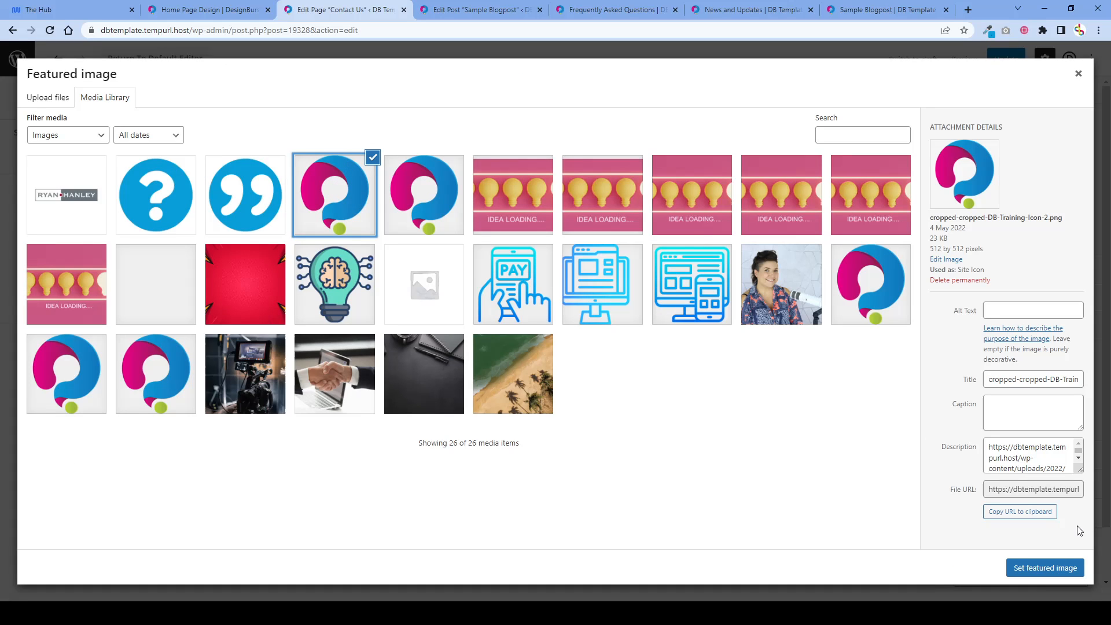
pyautogui.click(1045, 572)
# Expand the excerpt settings of the Contact Us page.
pyautogui.scroll(-2, 1005, 475)
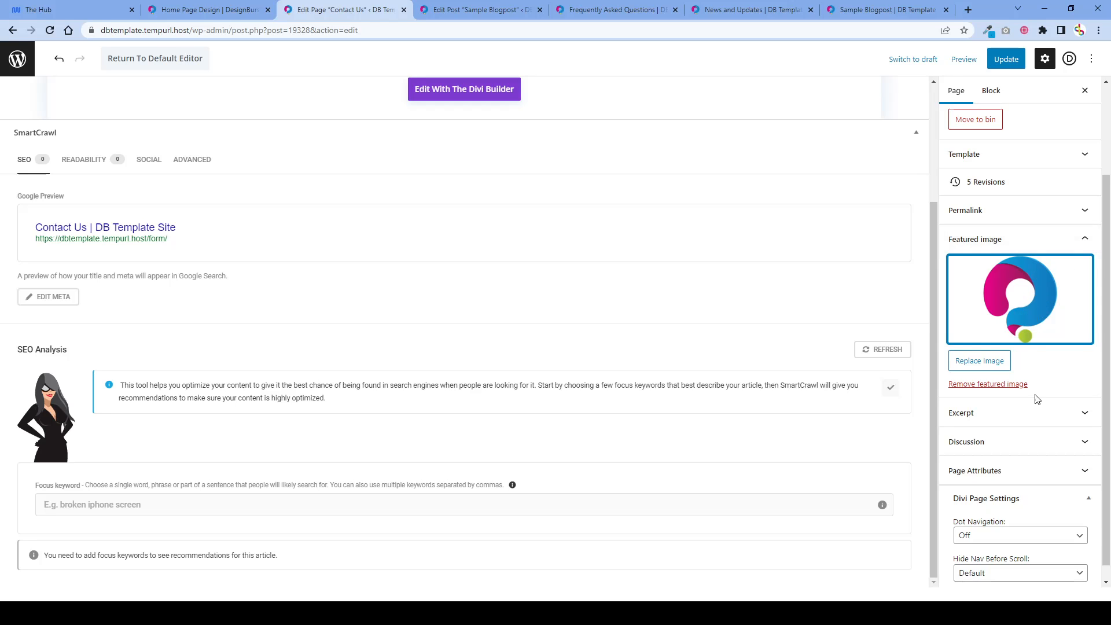
pyautogui.scroll(-1, 1034, 460)
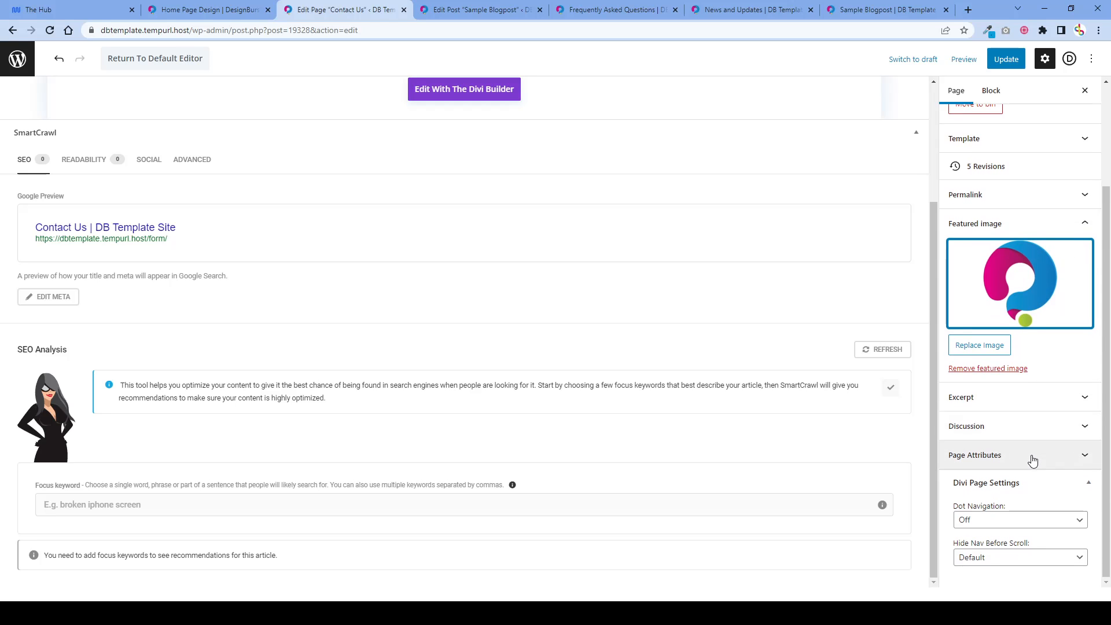
pyautogui.click(994, 405)
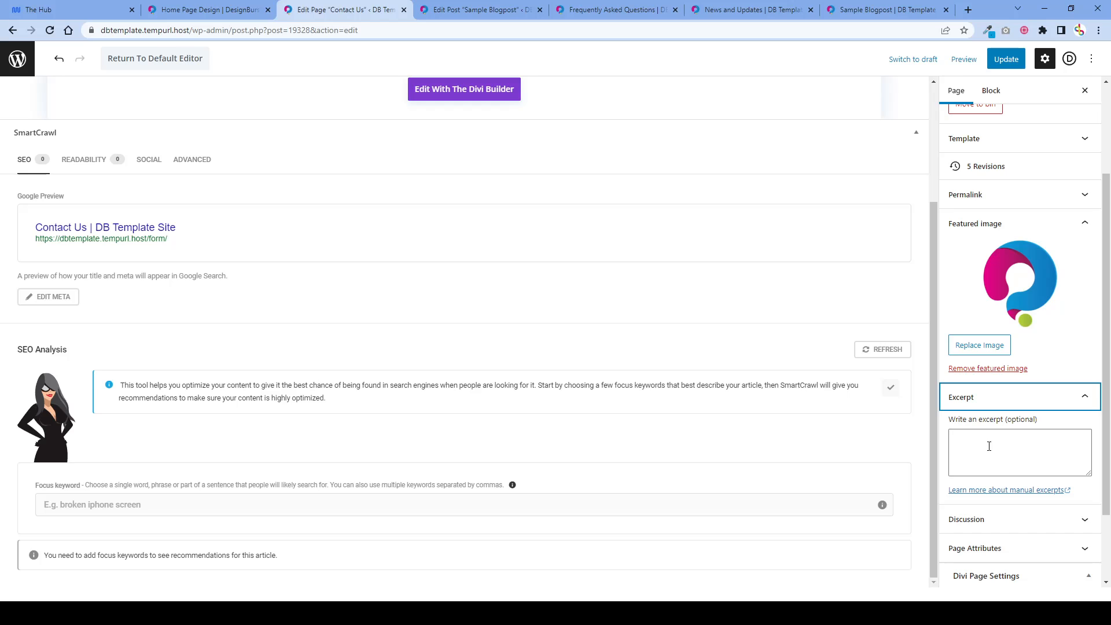
# Try Dot Navigation set to On in the Divi page settings and return it to Off.
pyautogui.scroll(-2, 989, 451)
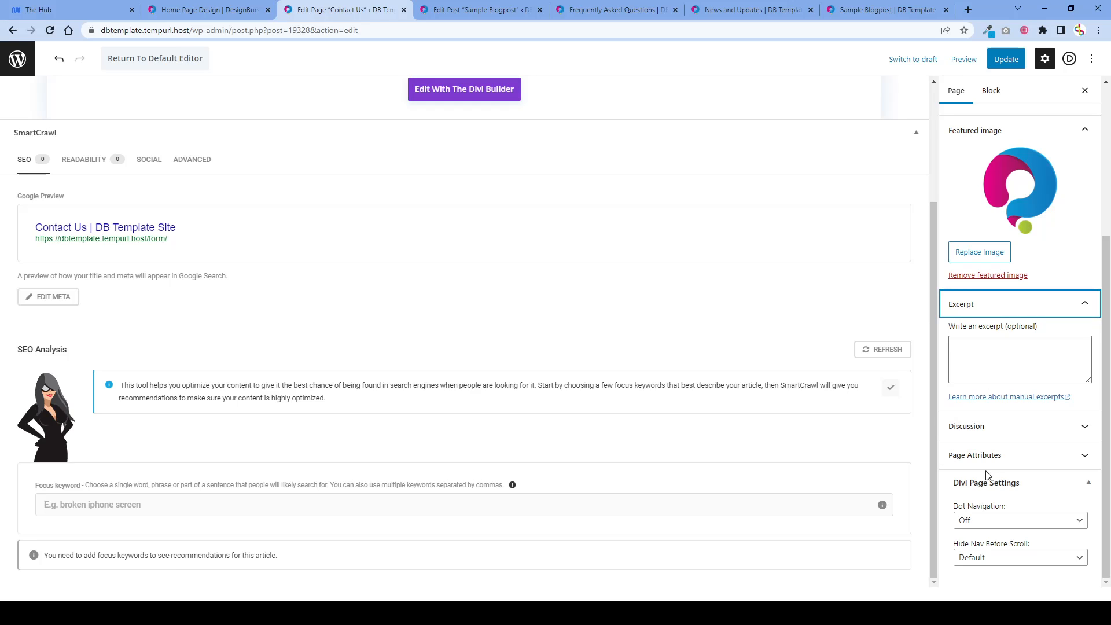
pyautogui.click(994, 531)
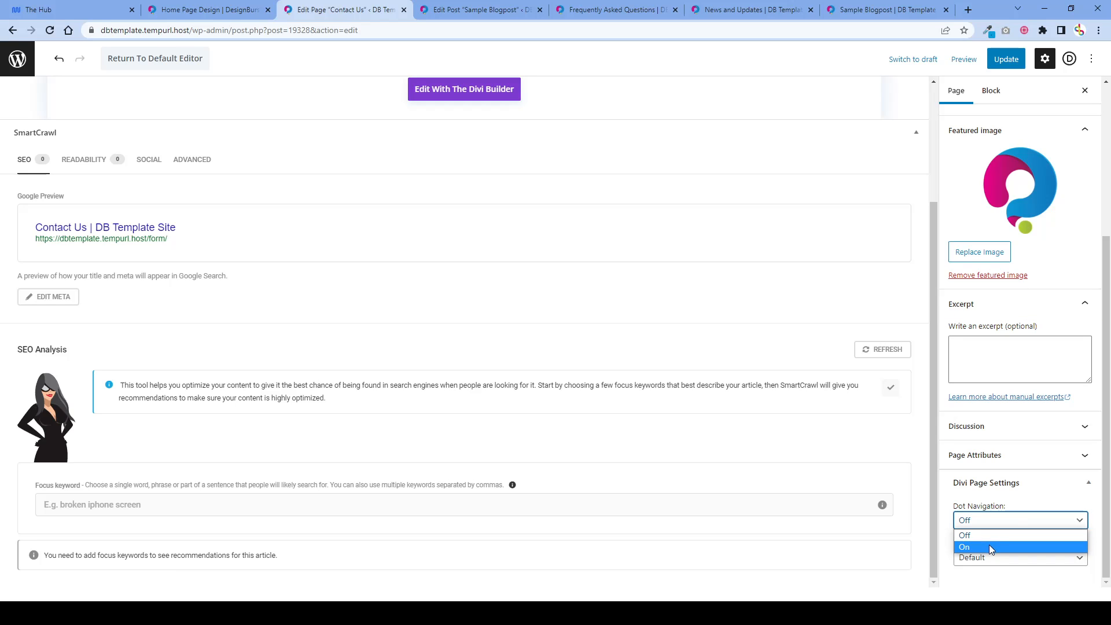
pyautogui.click(990, 547)
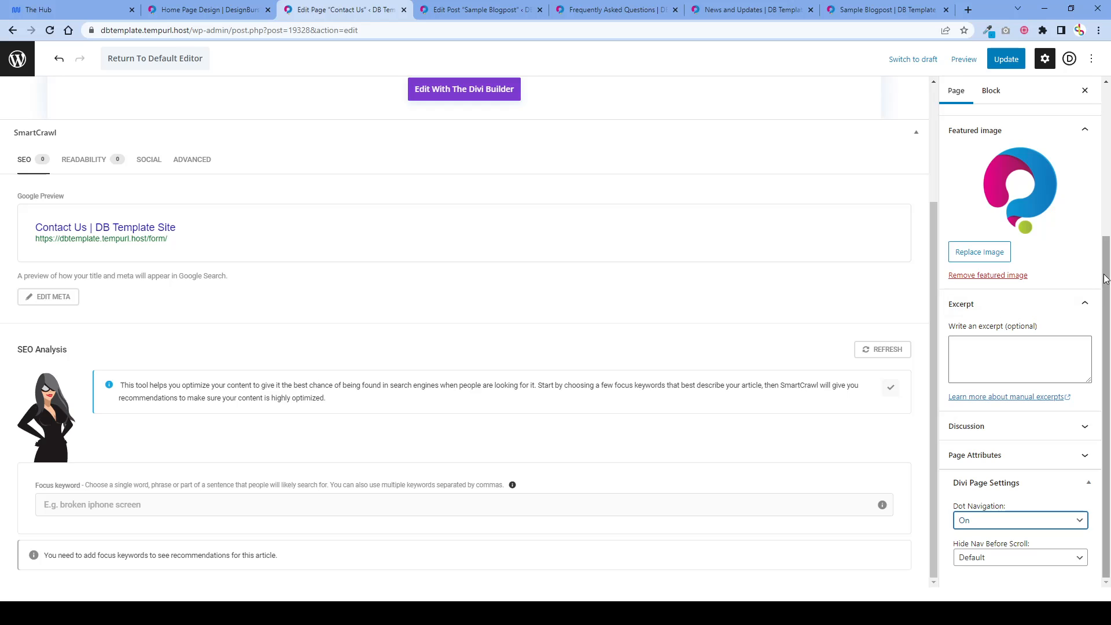
pyautogui.click(995, 523)
pyautogui.click(980, 549)
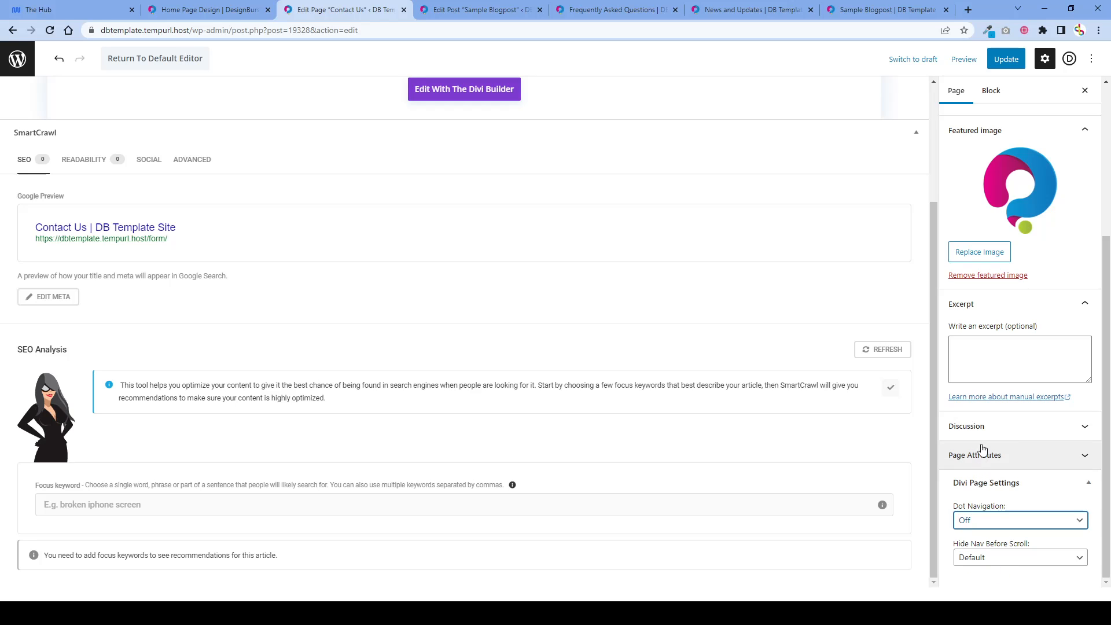
# Expand the discussion settings to check the option for allowing comments on the page.
pyautogui.click(978, 427)
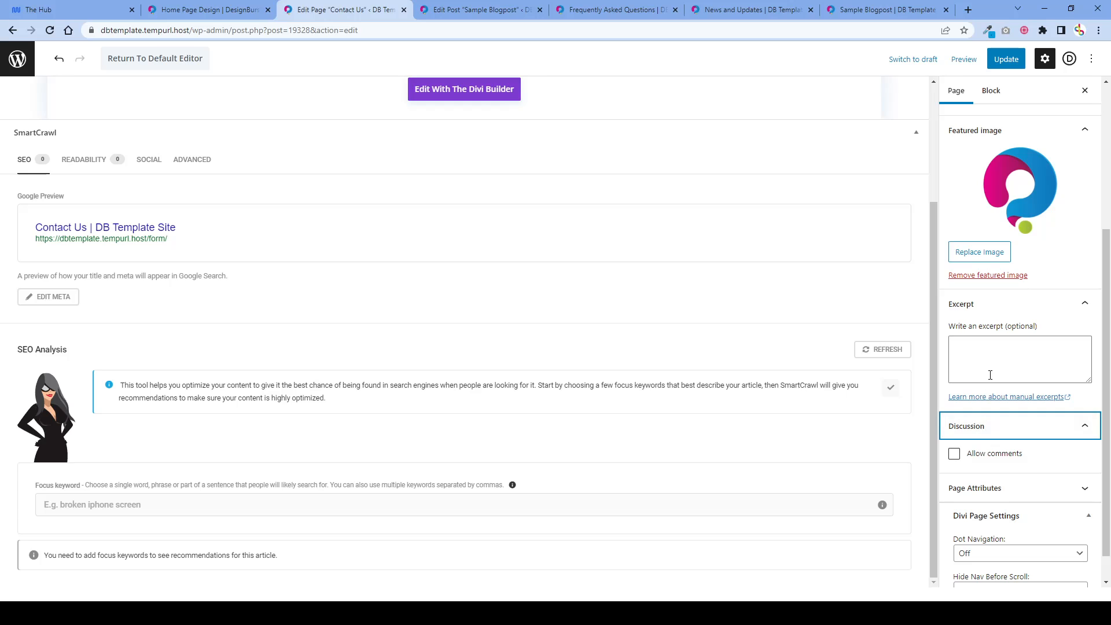
pyautogui.scroll(4, 990, 375)
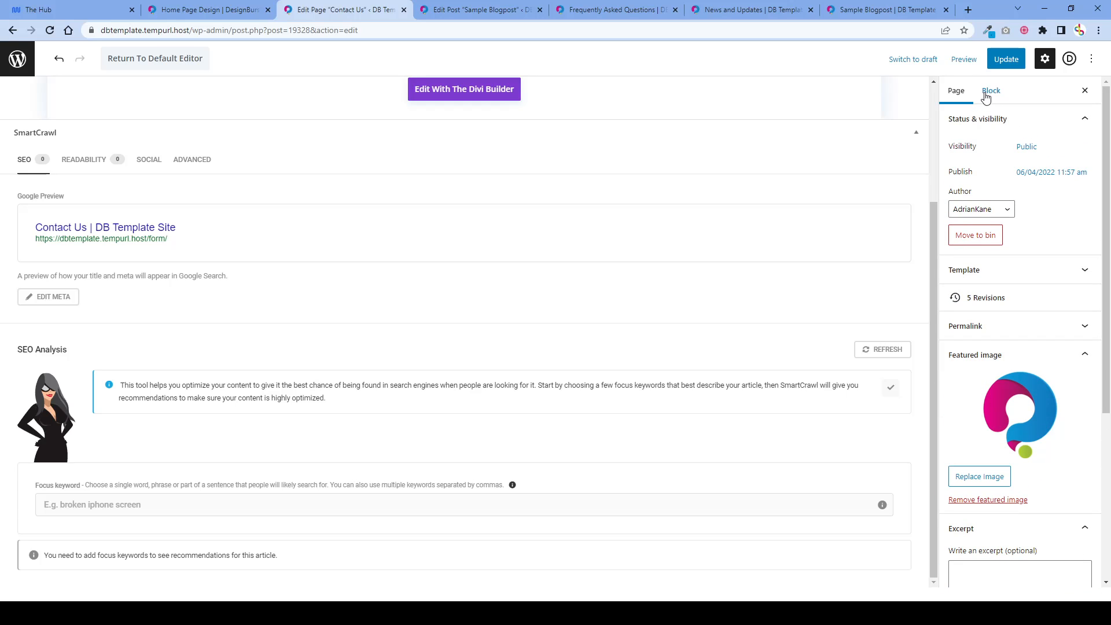
# Change the page title to "Contact Us - DesignBurst" and save the update.
pyautogui.scroll(3, 440, 390)
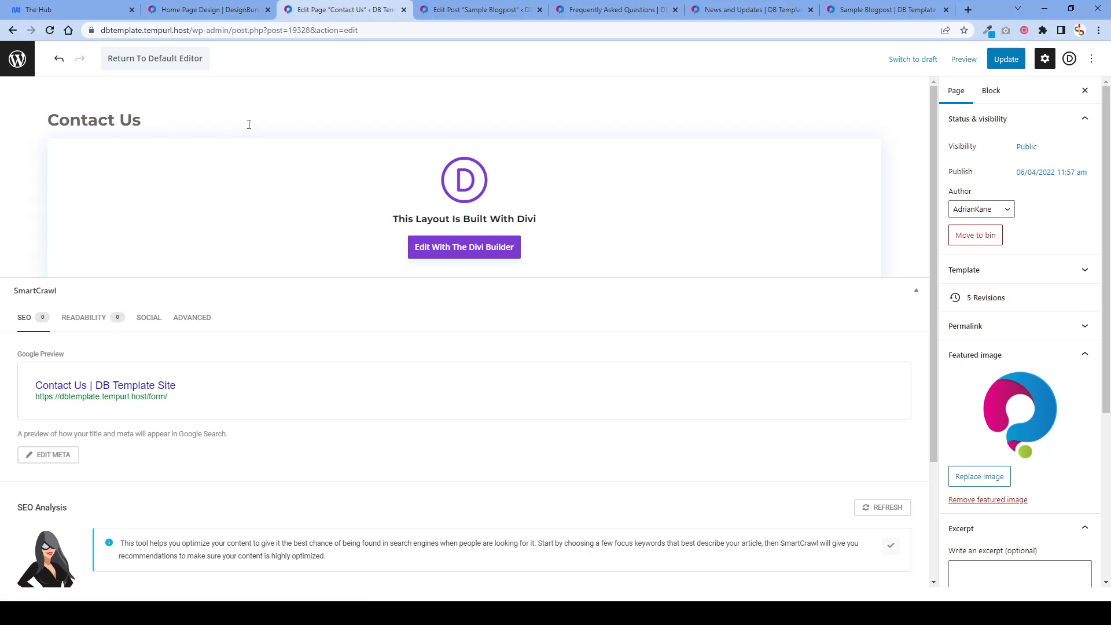
pyautogui.write('DesignBurst')
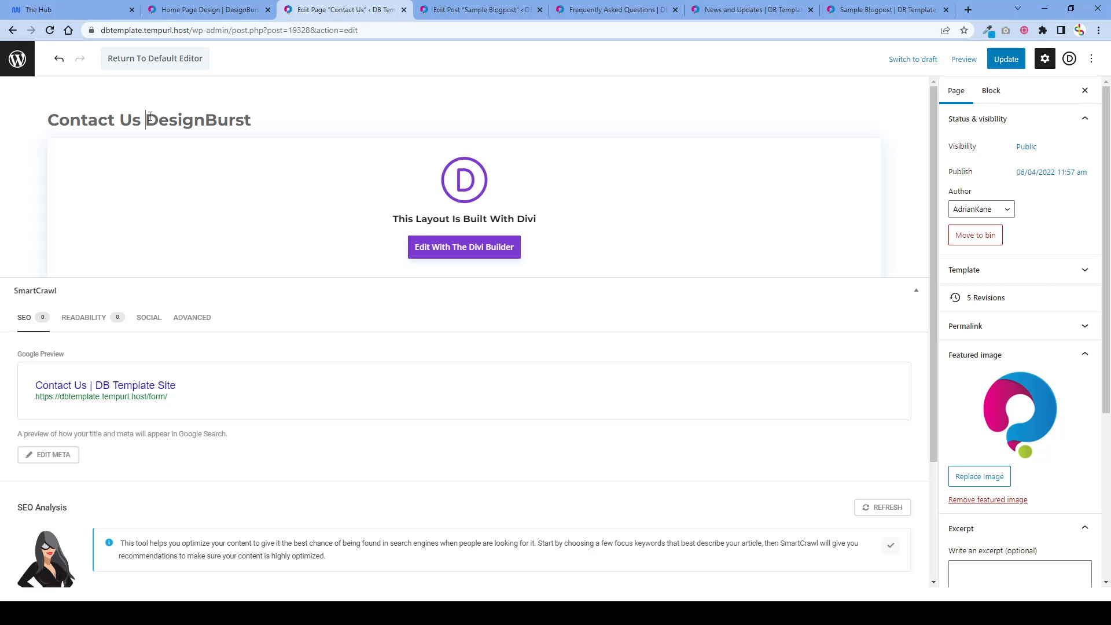
pyautogui.write('-')
pyautogui.press('BackSpace')
pyautogui.write('-')
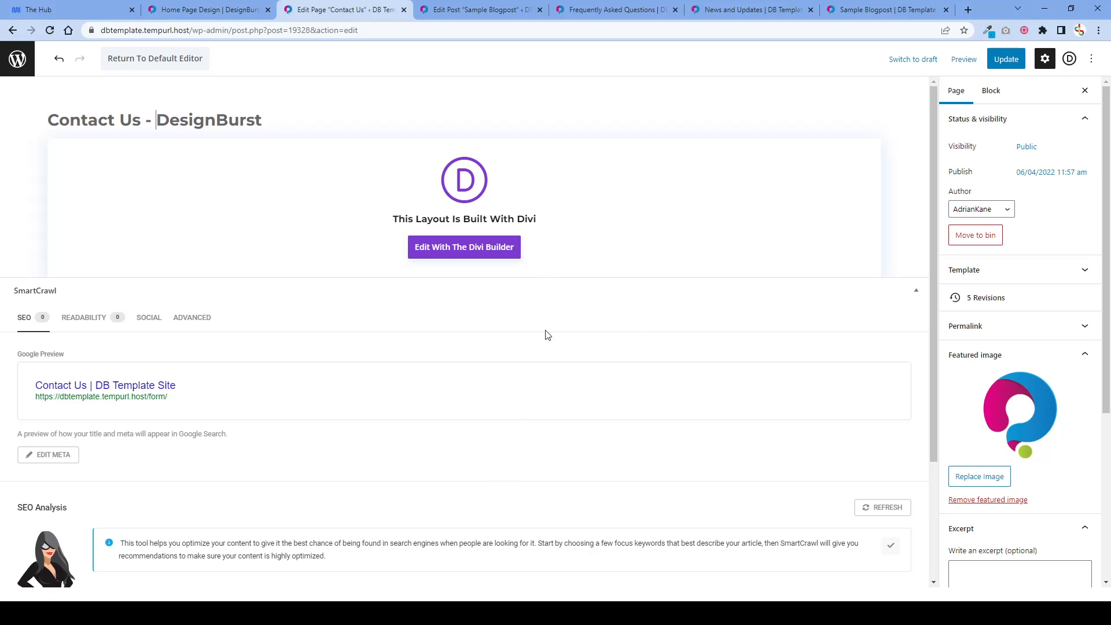
pyautogui.click(1007, 60)
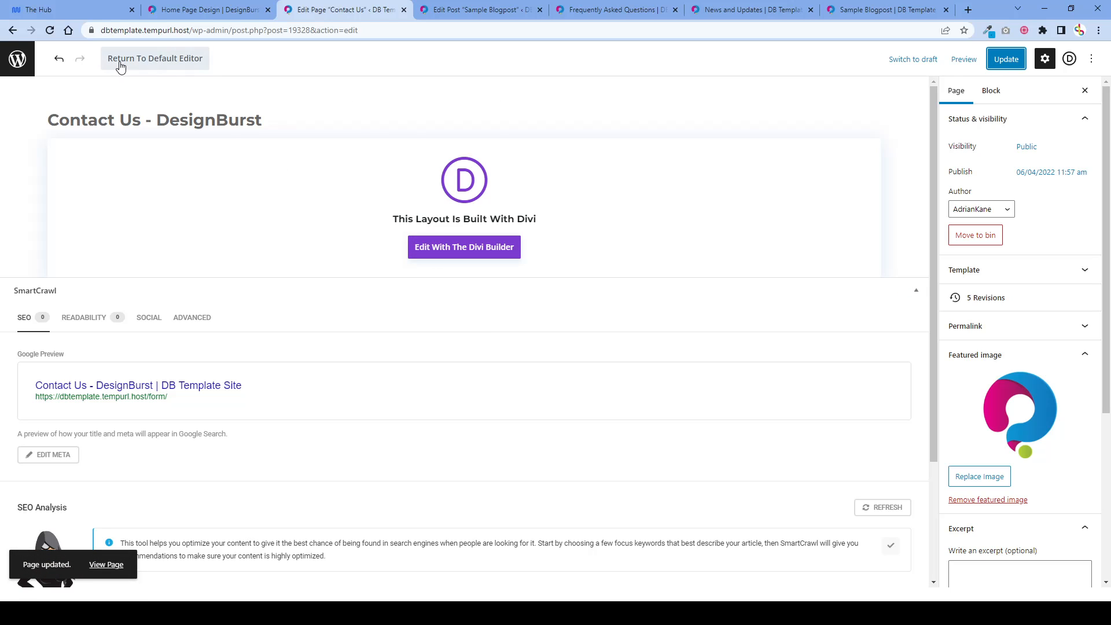
# Return the page to the default WordPress editor and switch it back to the Divi Builder.
pyautogui.click(139, 60)
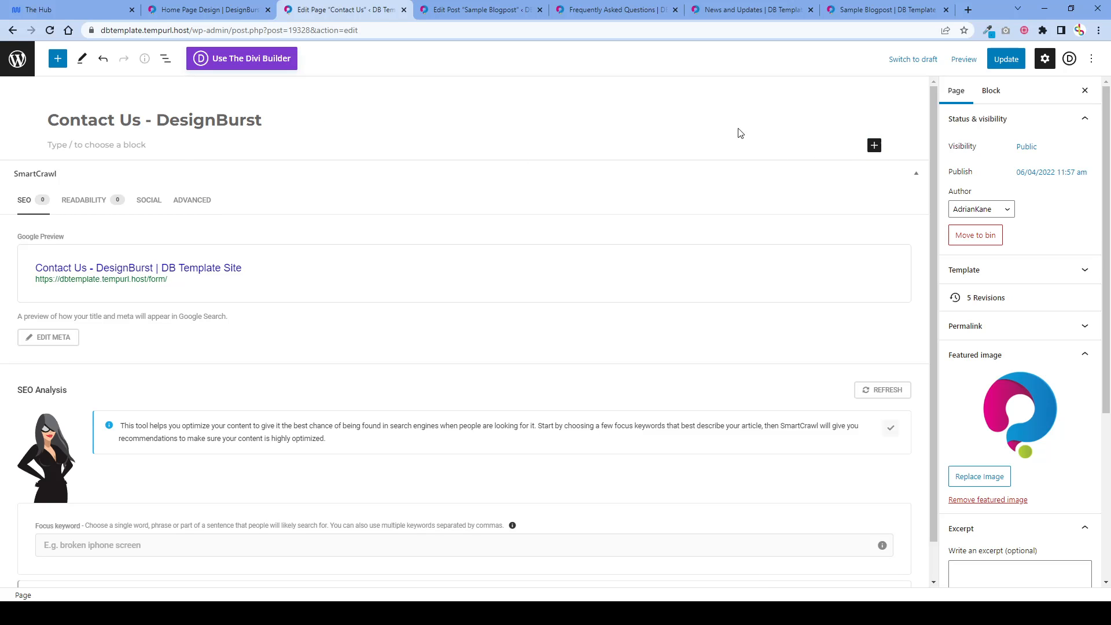
pyautogui.click(267, 64)
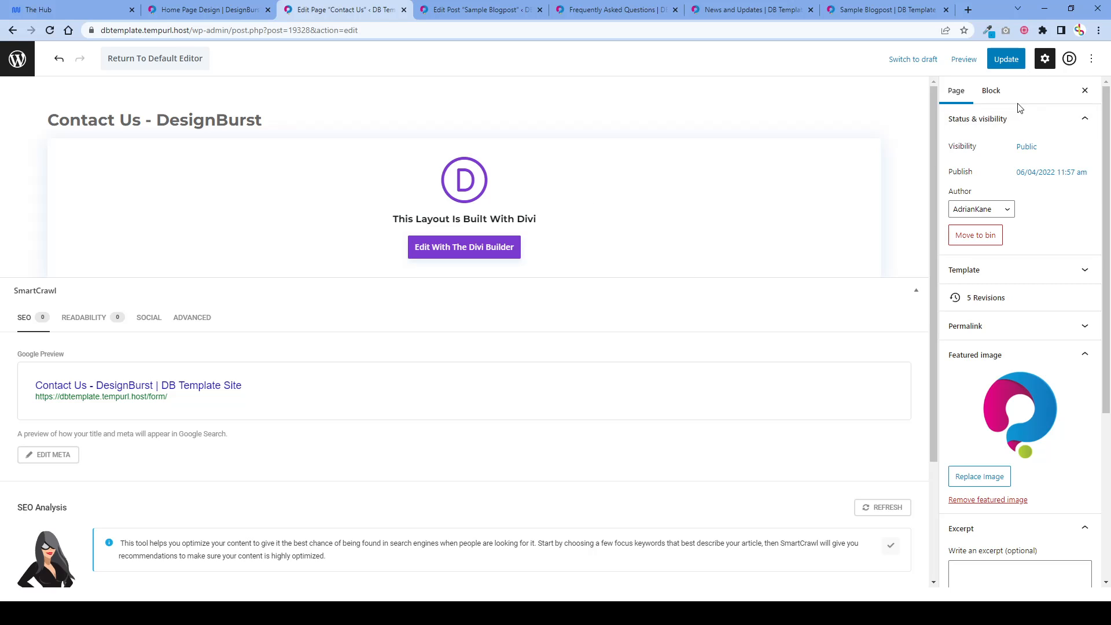
pyautogui.click(1006, 60)
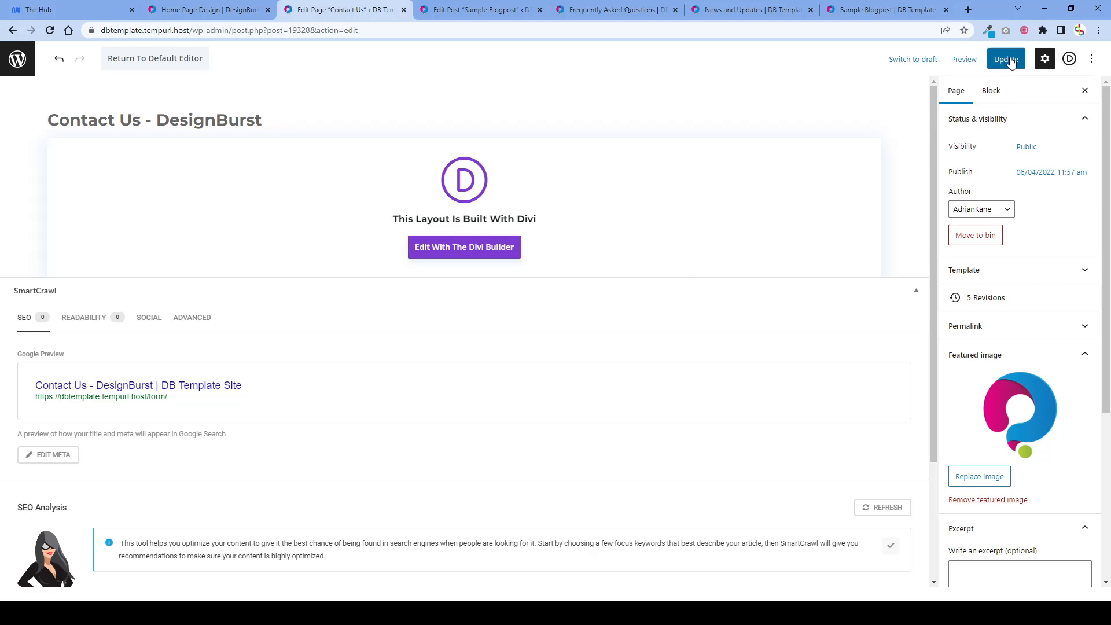
# Preview the Contact Us page in a new tab and return to its editor tab.
pyautogui.click(961, 62)
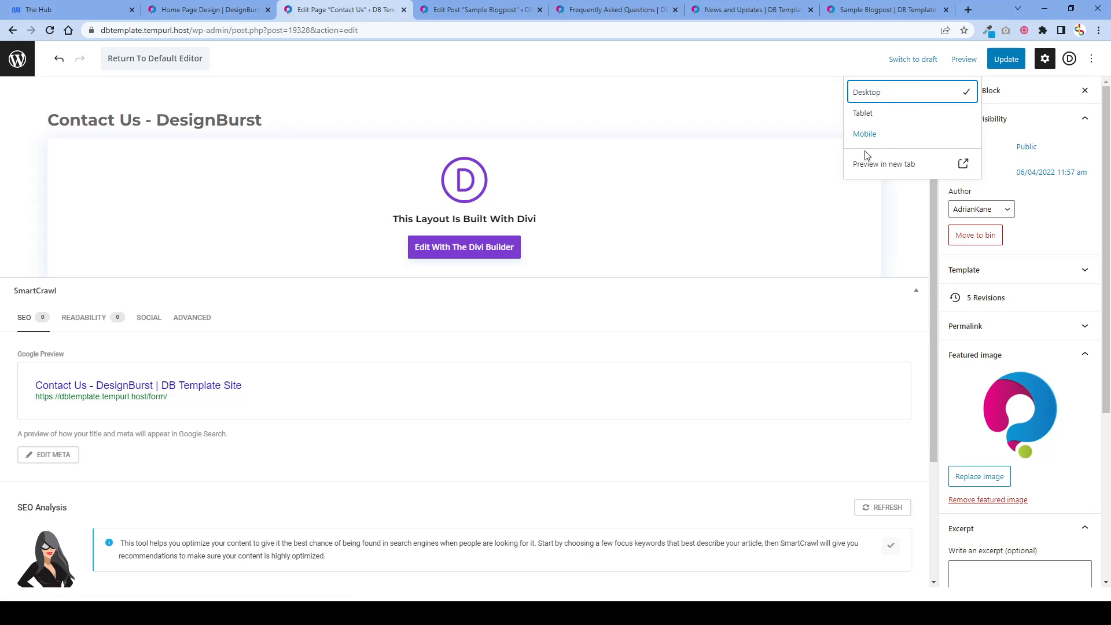
pyautogui.click(884, 164)
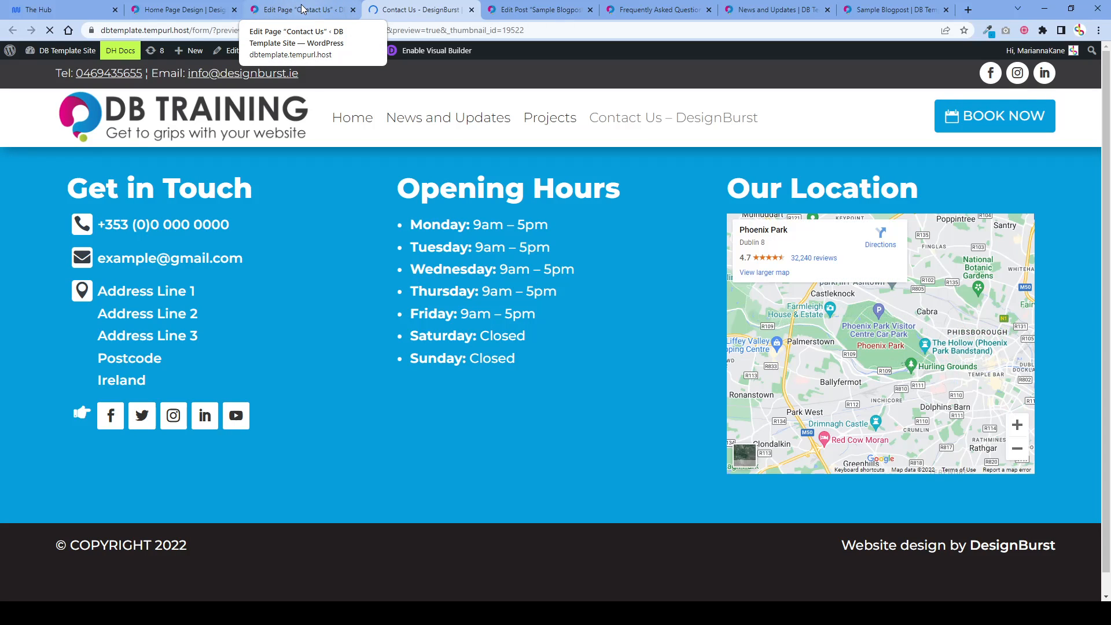
pyautogui.click(285, 6)
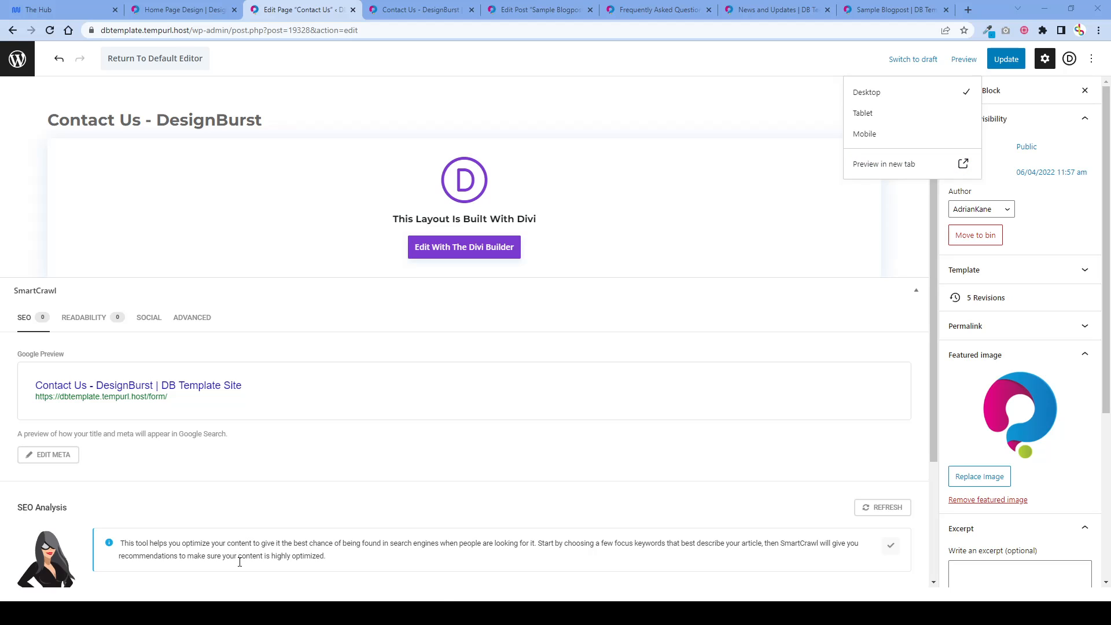
# Open the Contact Us page in the Divi visual builder and exit the builder.
pyautogui.click(479, 252)
pyautogui.click(609, 98)
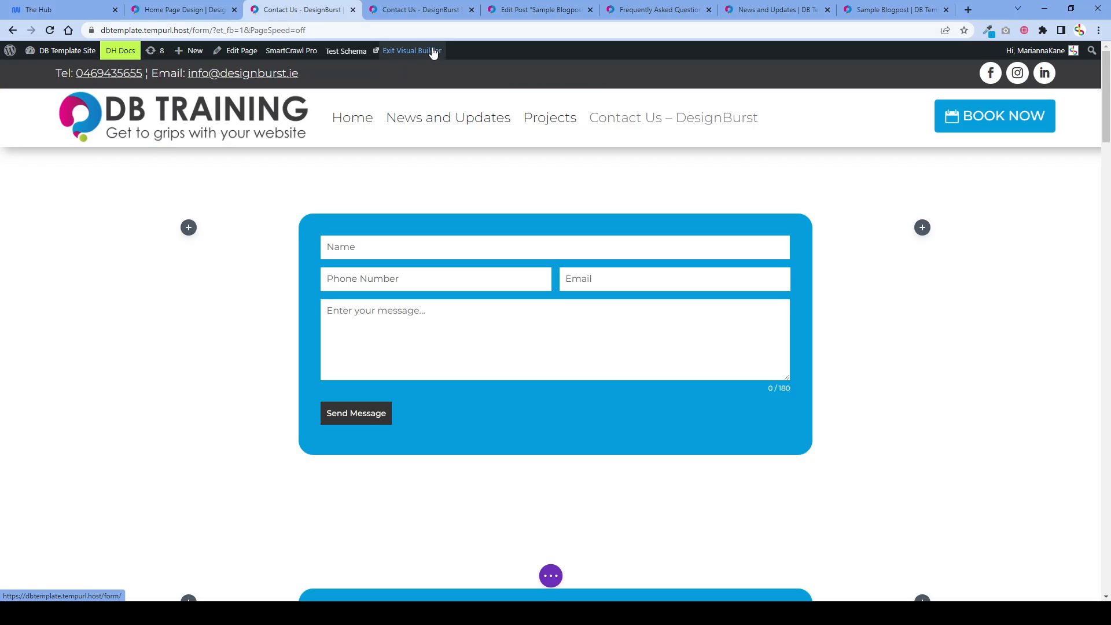
pyautogui.click(417, 52)
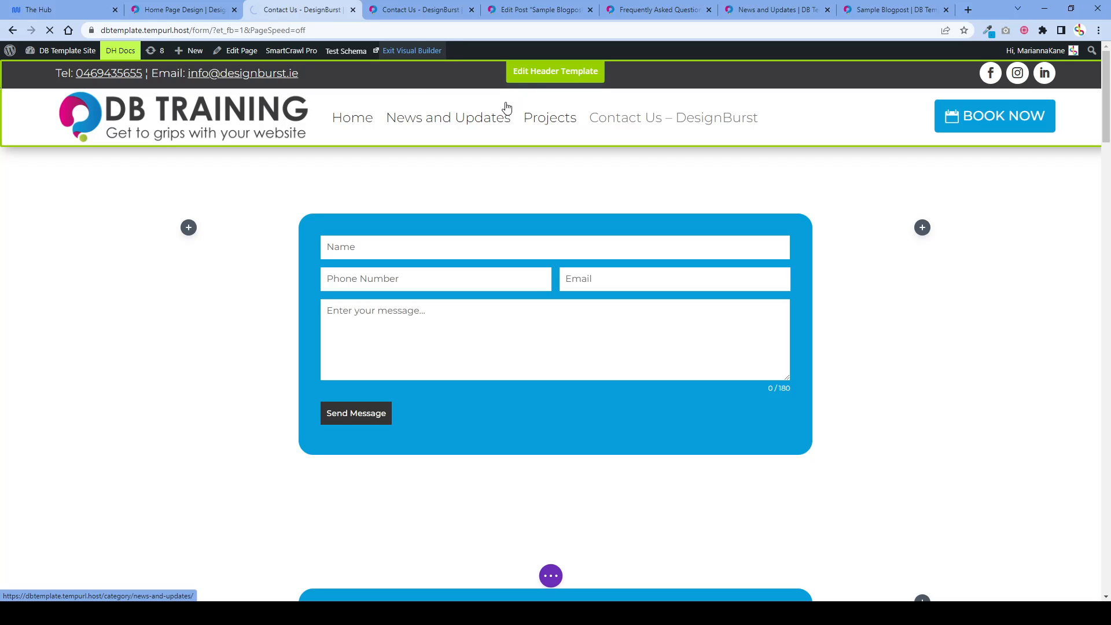